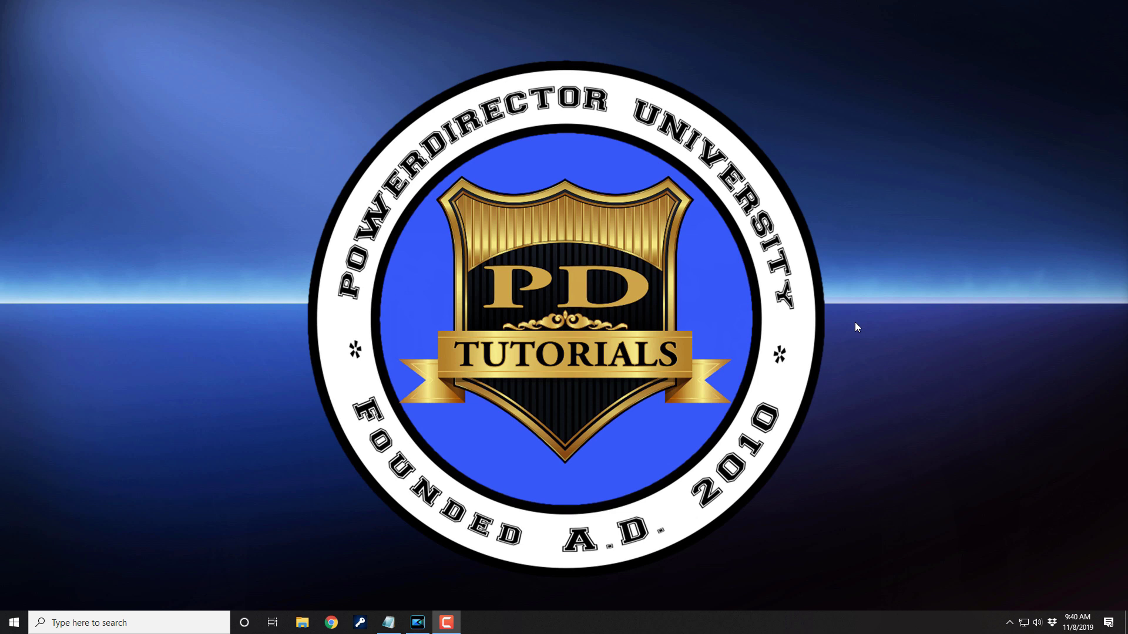
Step: Open File Explorer on the Intel 1TB M2 SSD (D:) drive
drag(505, 398, 333, 584)
mouse_move(441, 575)
mouse_down()
mouse_move(400, 592)
mouse_move(320, 473)
mouse_up()
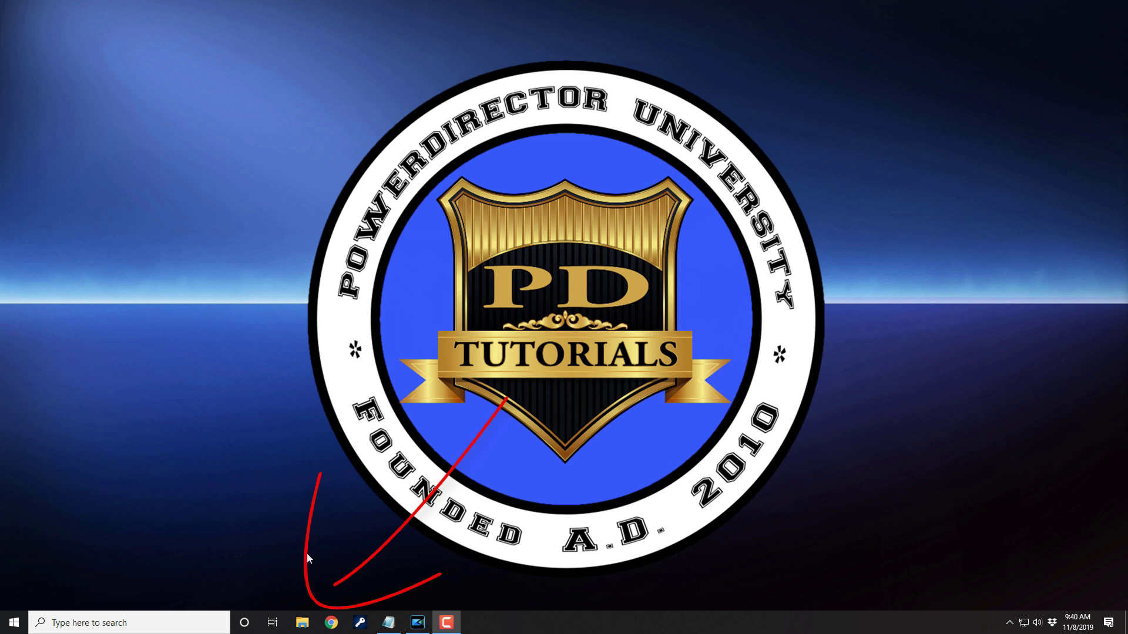
click(303, 624)
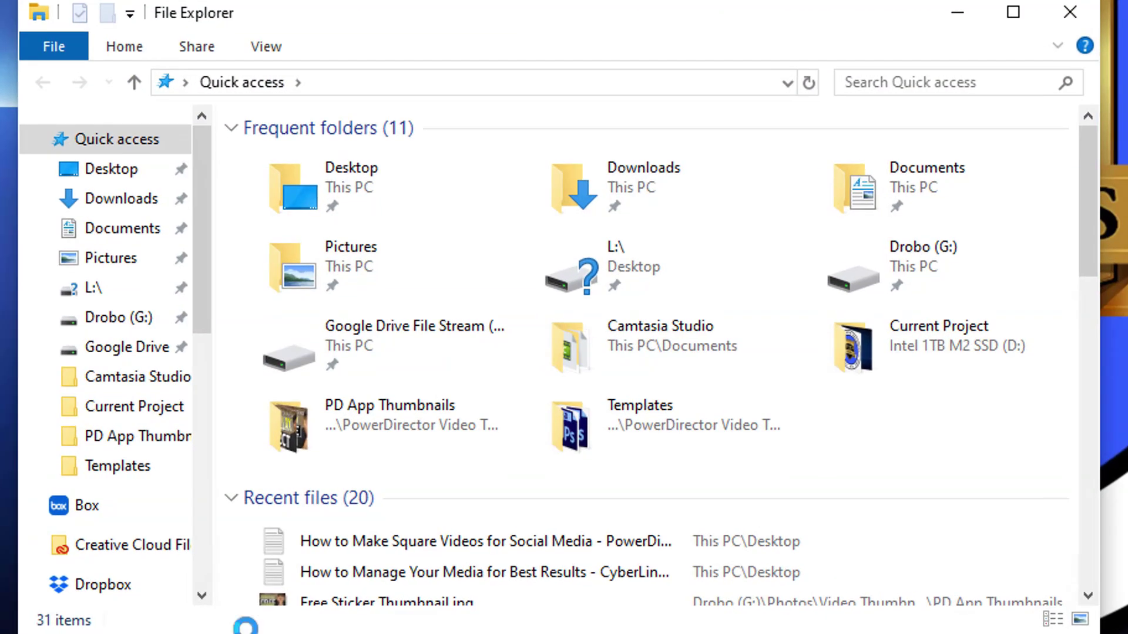
drag(198, 242, 203, 454)
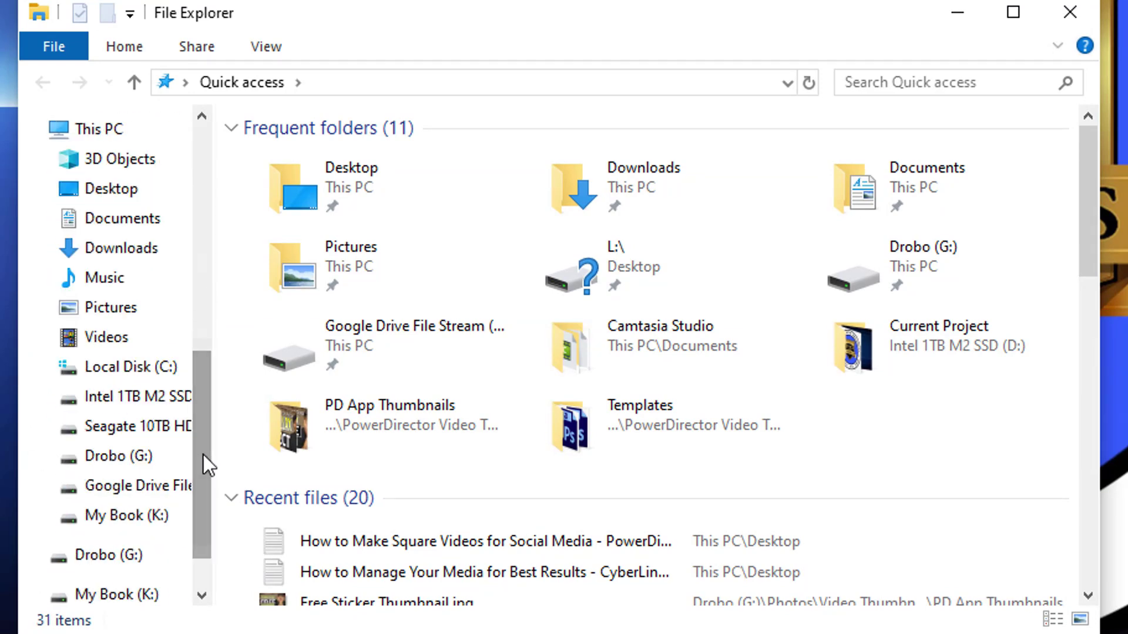
click(157, 398)
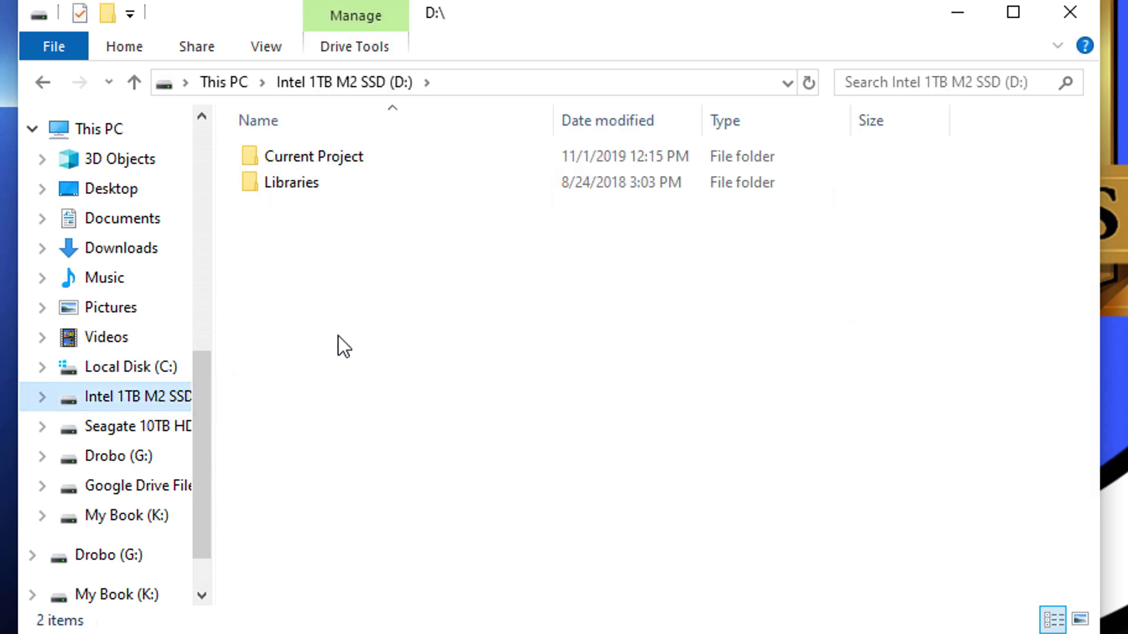
Step: Create a new folder named 'Temporary' on the D: drive
right_click(359, 327)
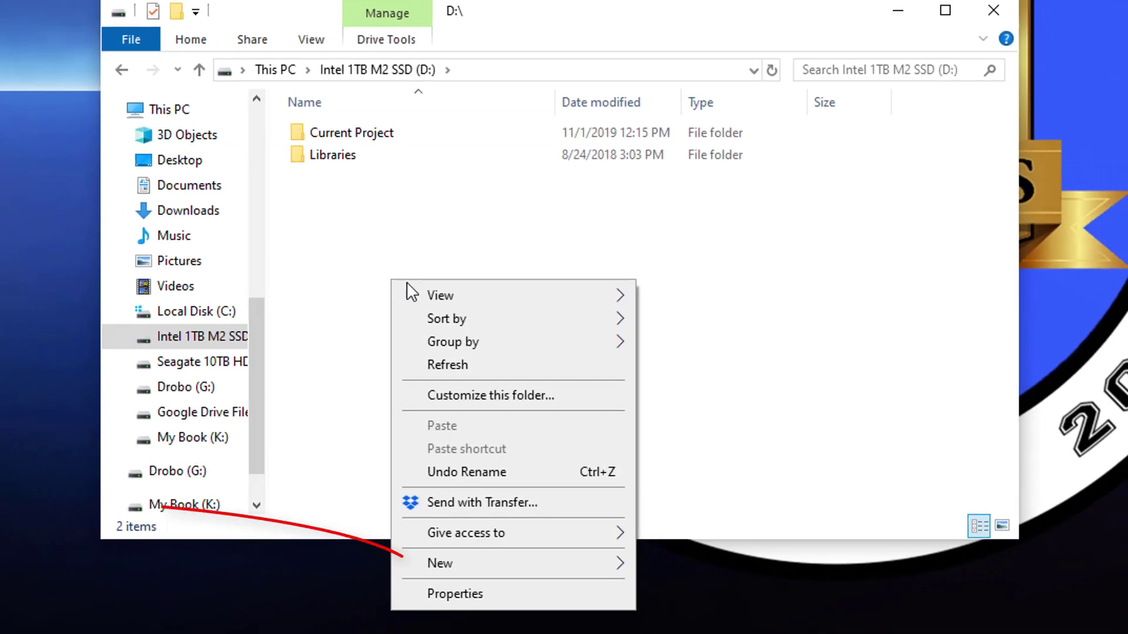
mouse_move(474, 565)
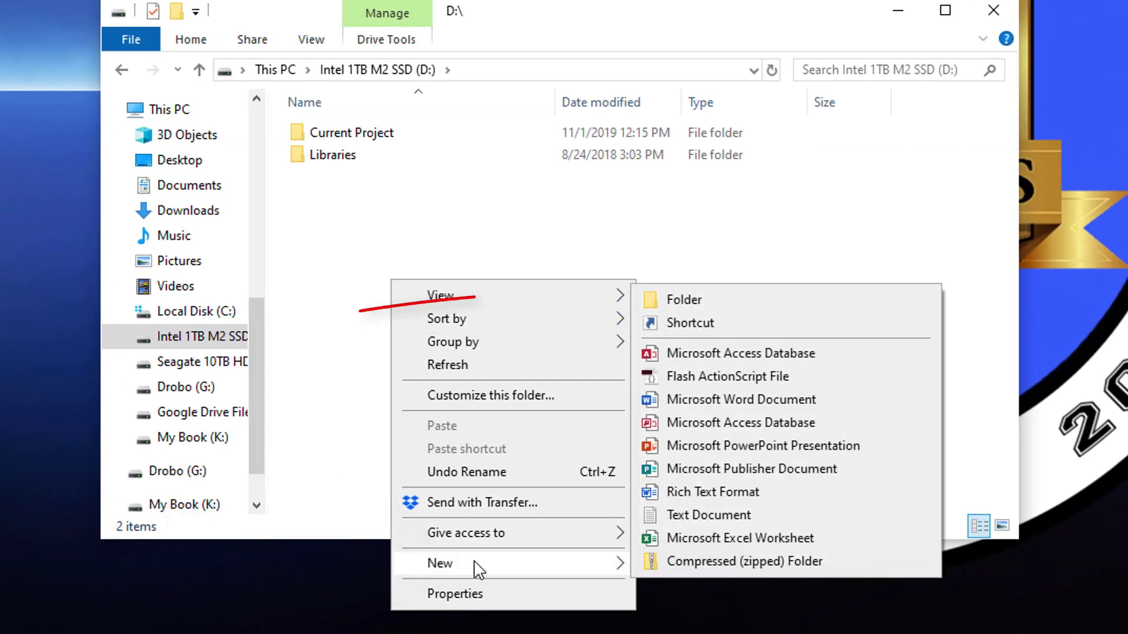
click(685, 303)
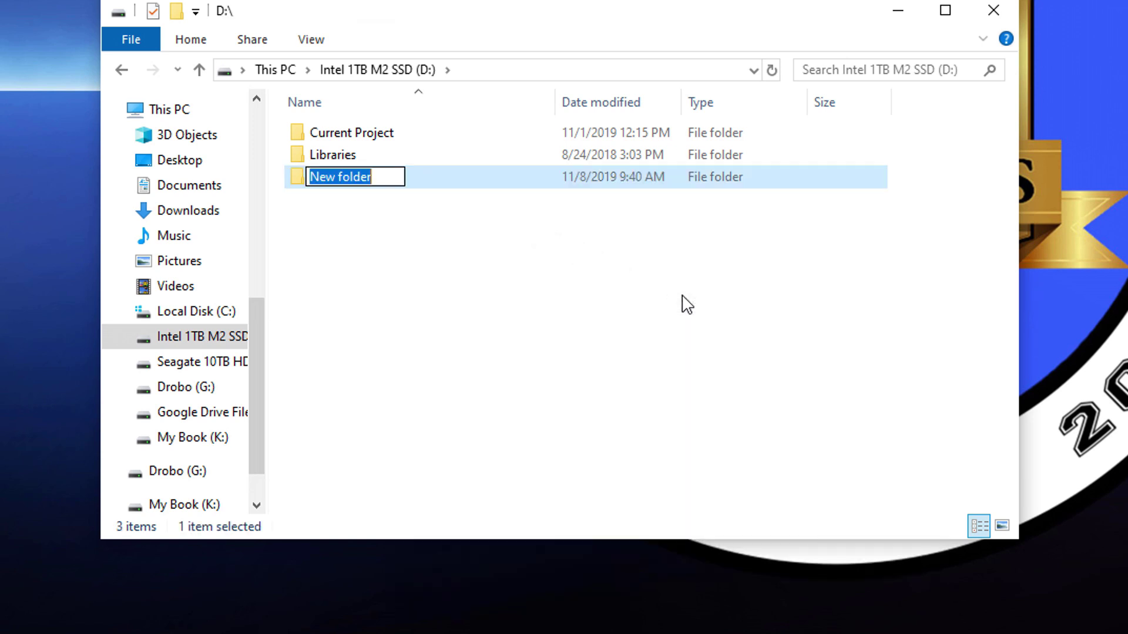
text(T)
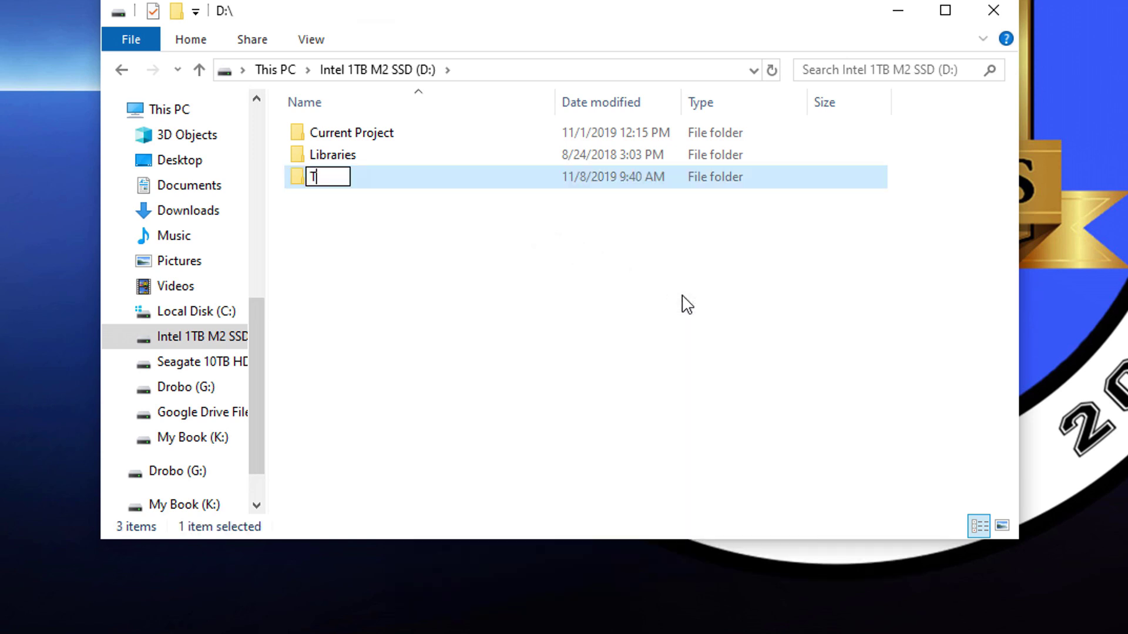
text(emporary)
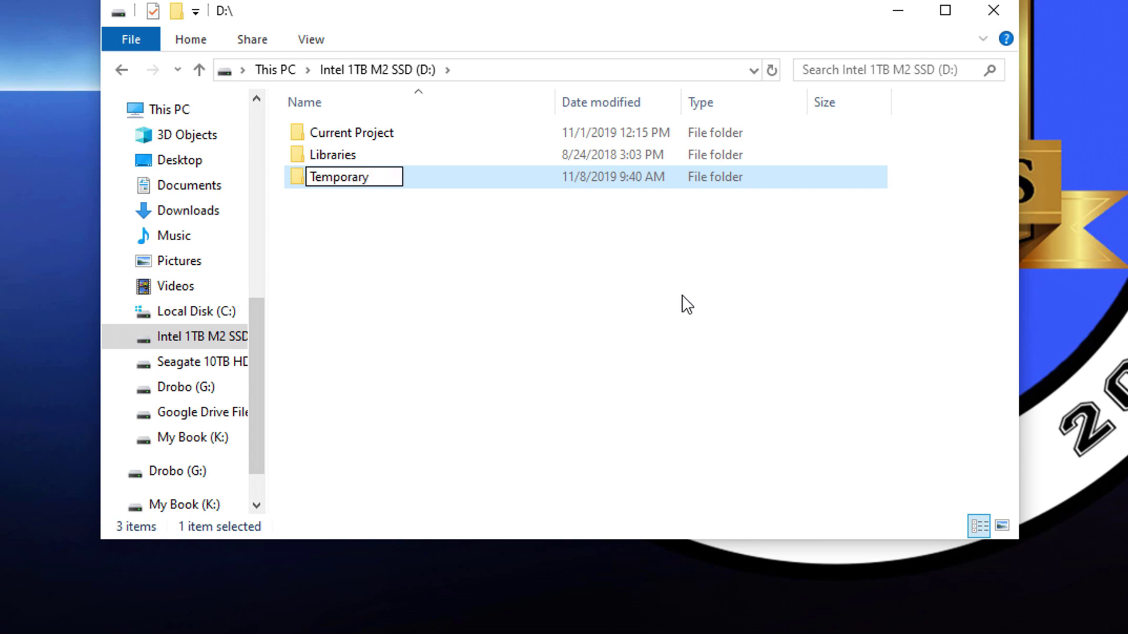
key(Return)
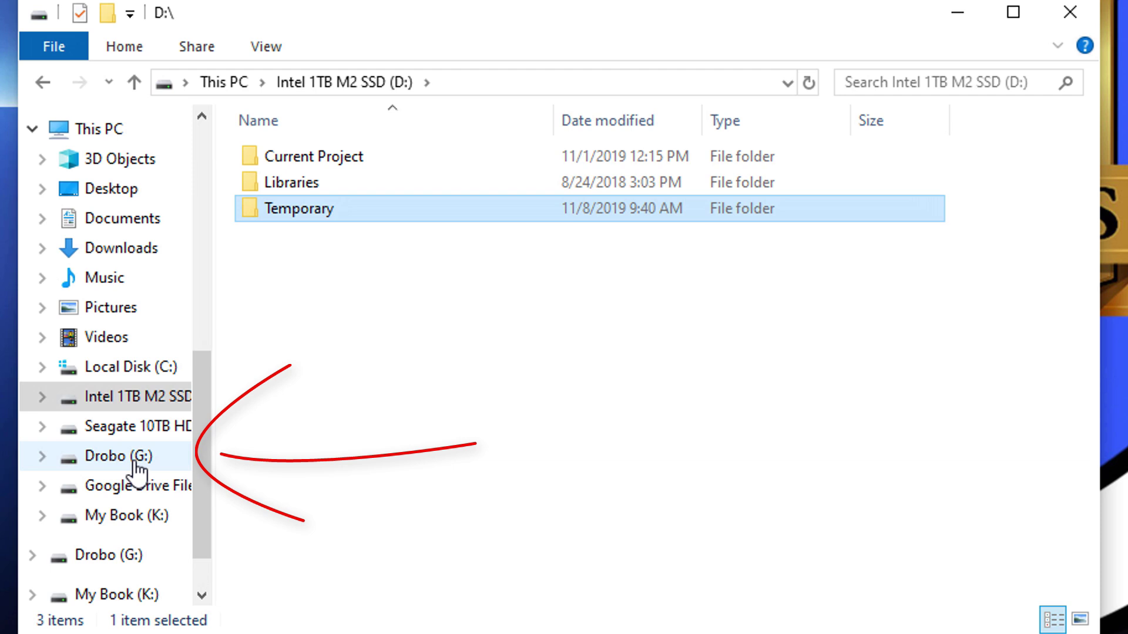
Step: Copy the first three clips from G:\Digital Juice\Stock Footage\Footage HD
click(134, 464)
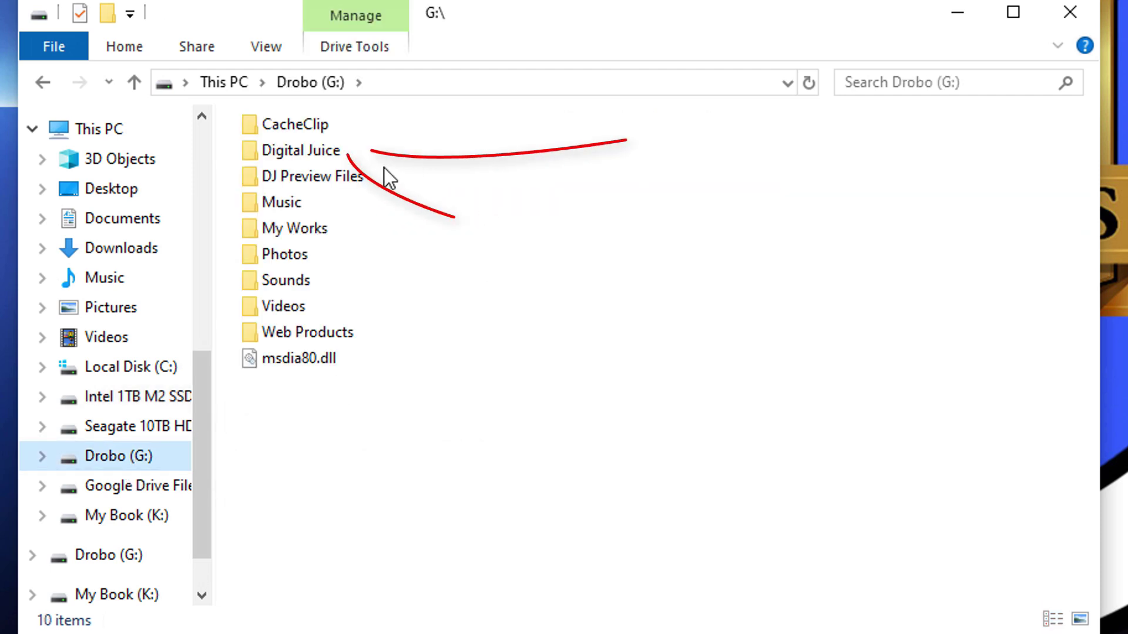
double_click(304, 157)
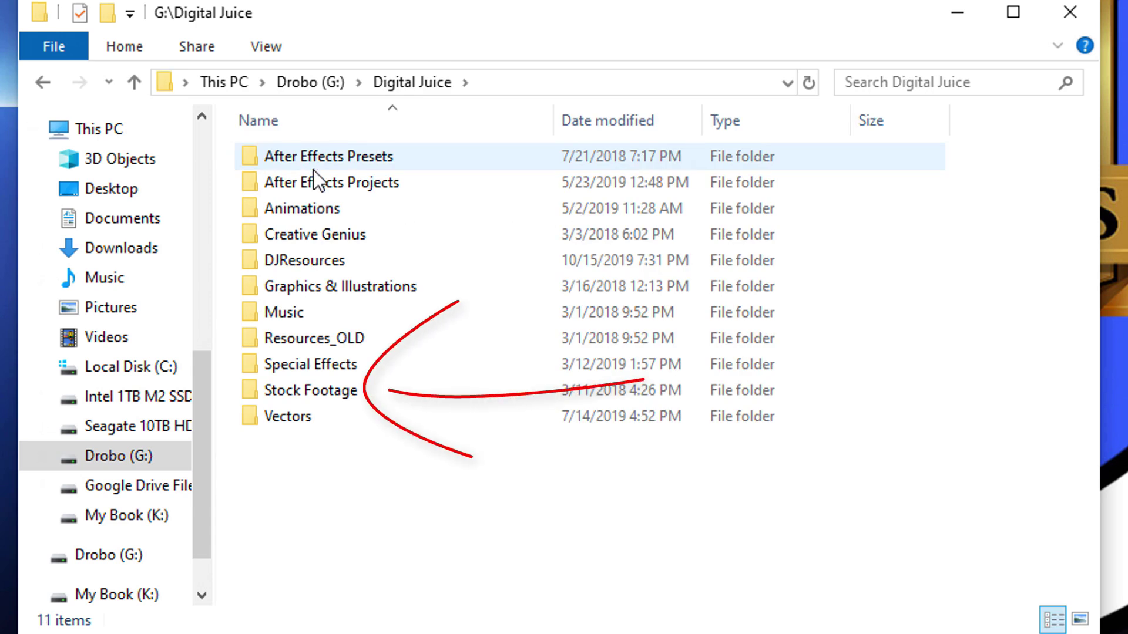
double_click(309, 387)
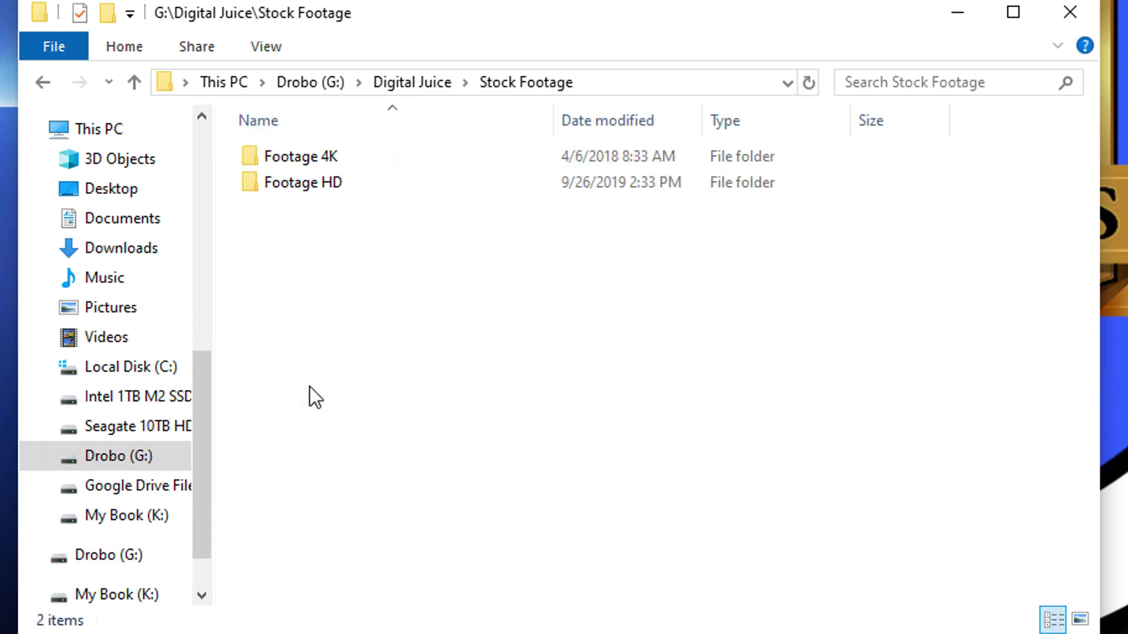
double_click(320, 182)
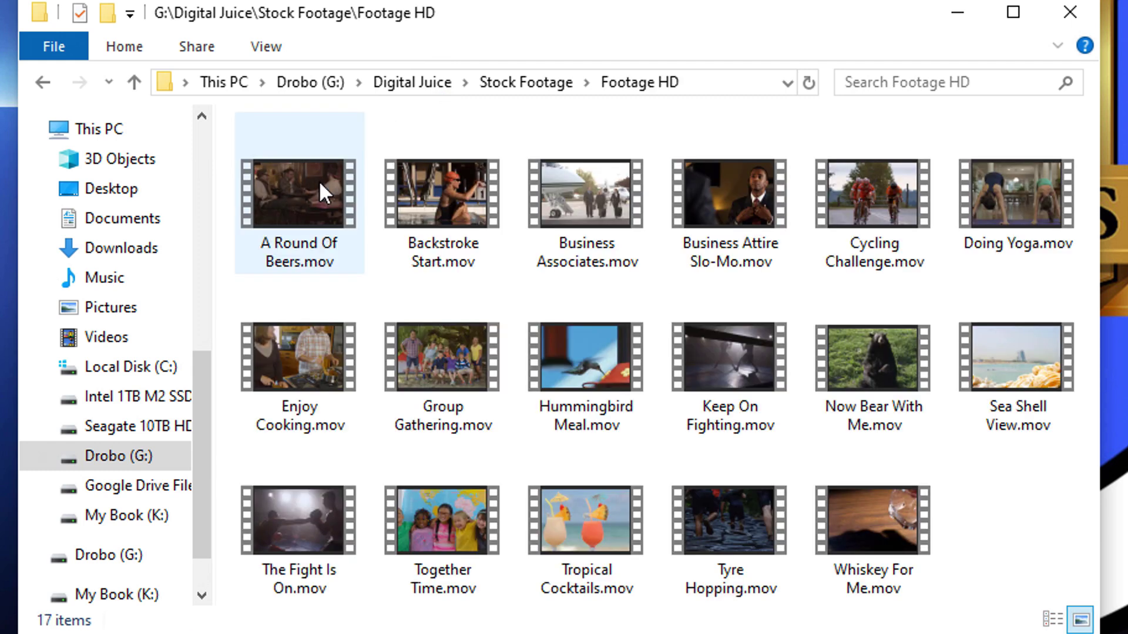
drag(228, 199, 583, 201)
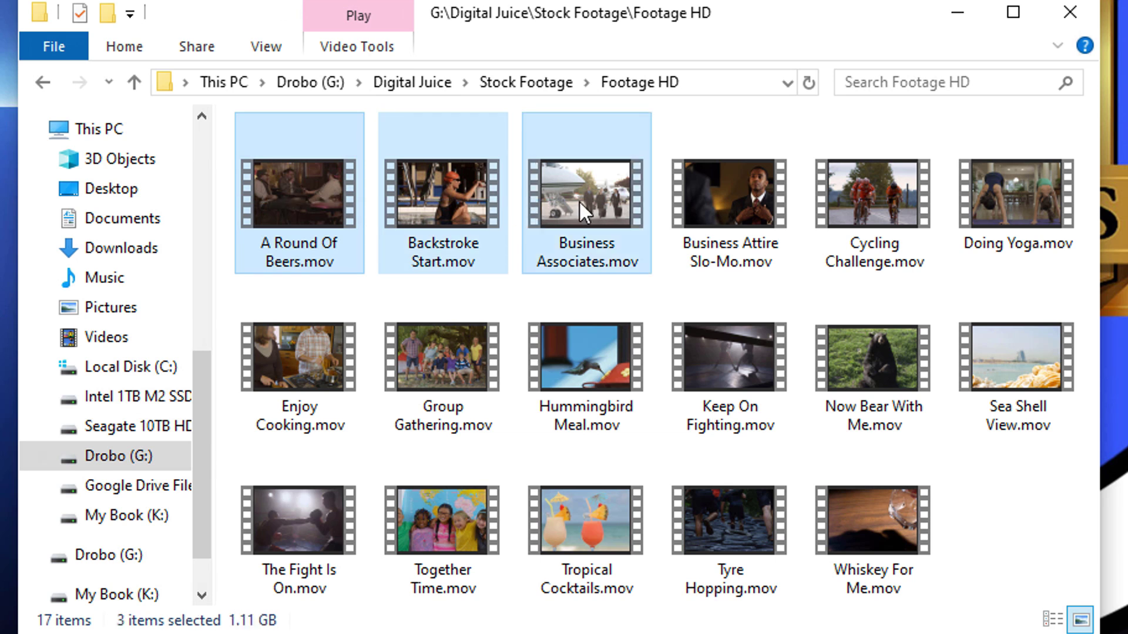
right_click(579, 202)
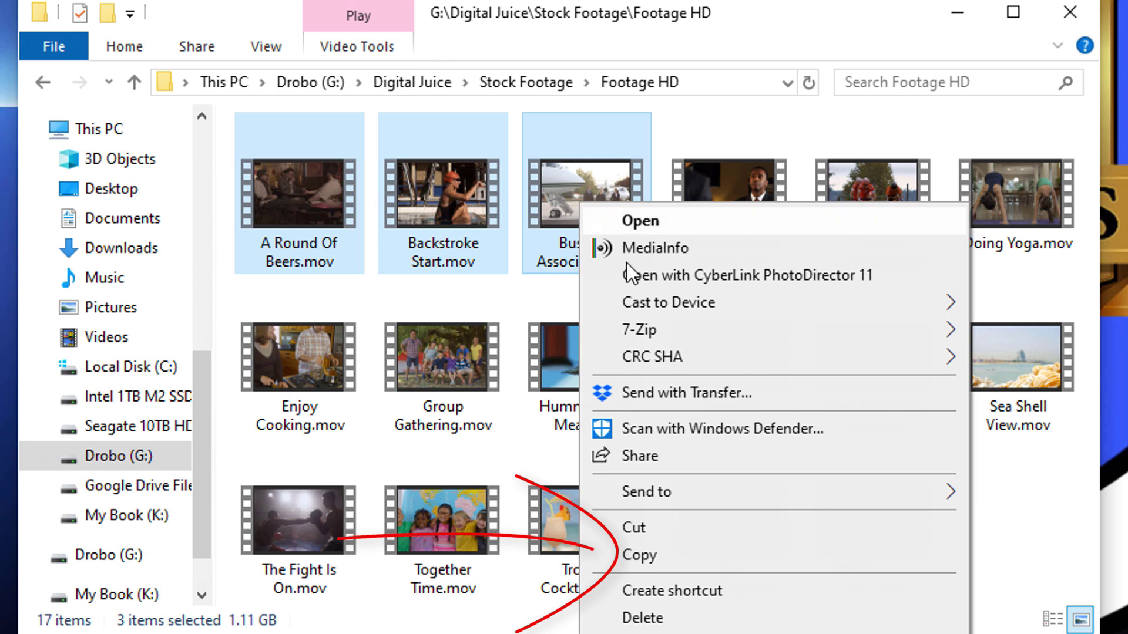
click(658, 553)
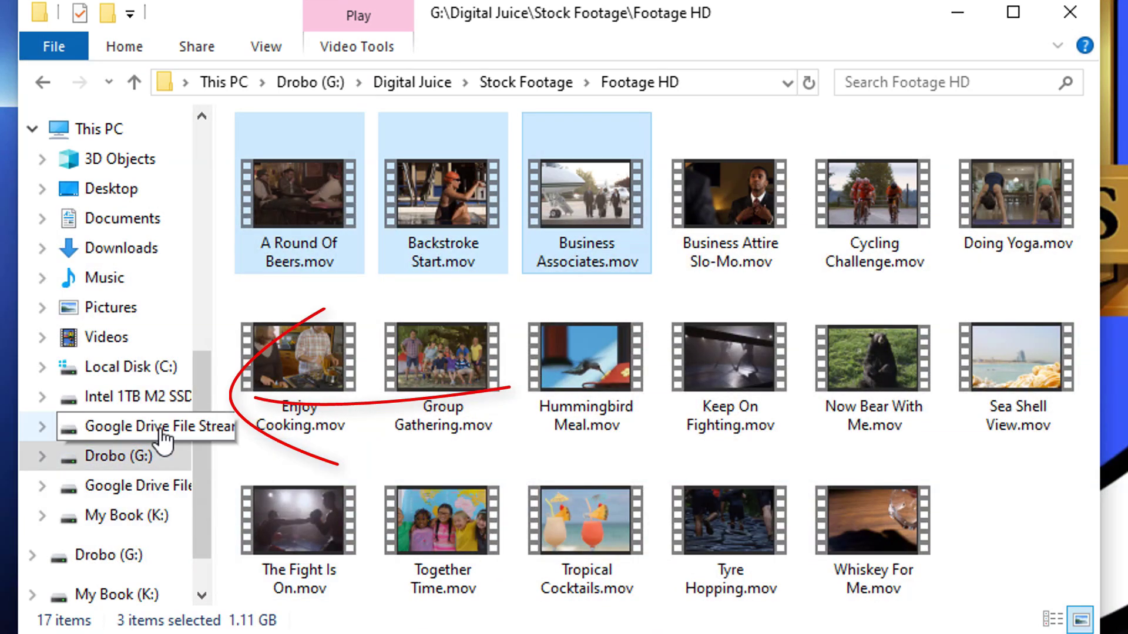
Step: Paste the three clips into D:\Temporary
click(152, 401)
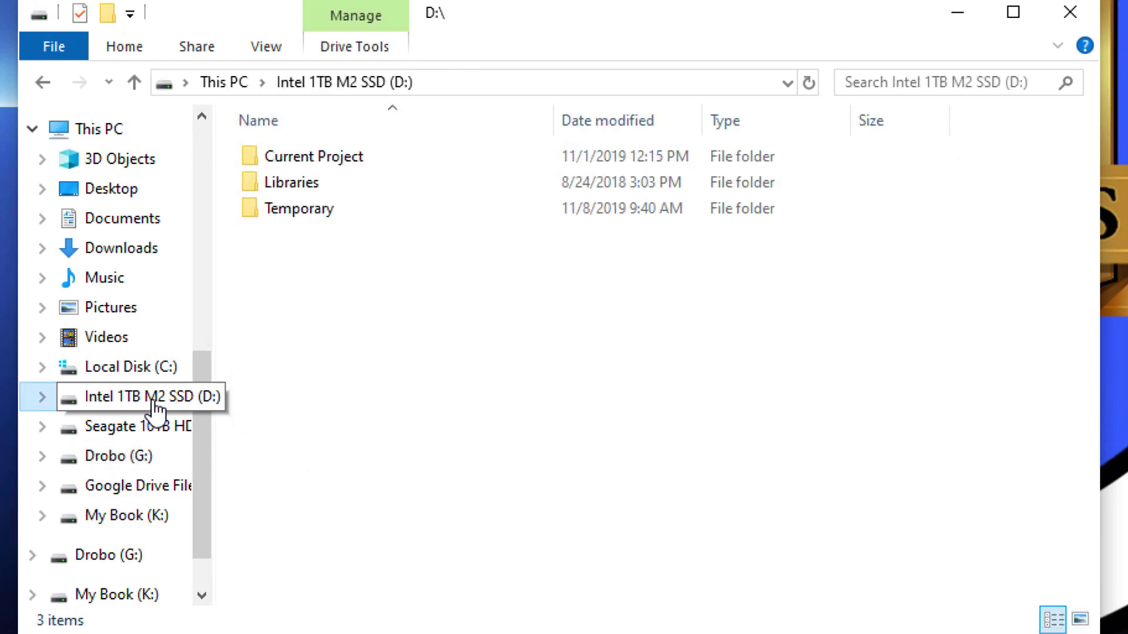
double_click(322, 217)
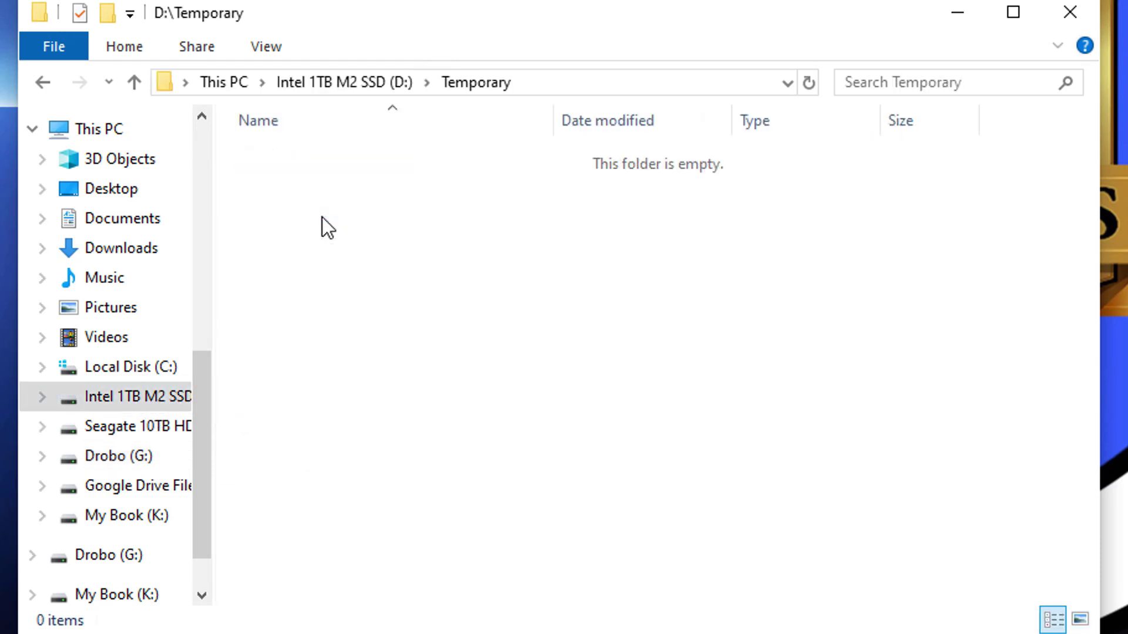
right_click(322, 262)
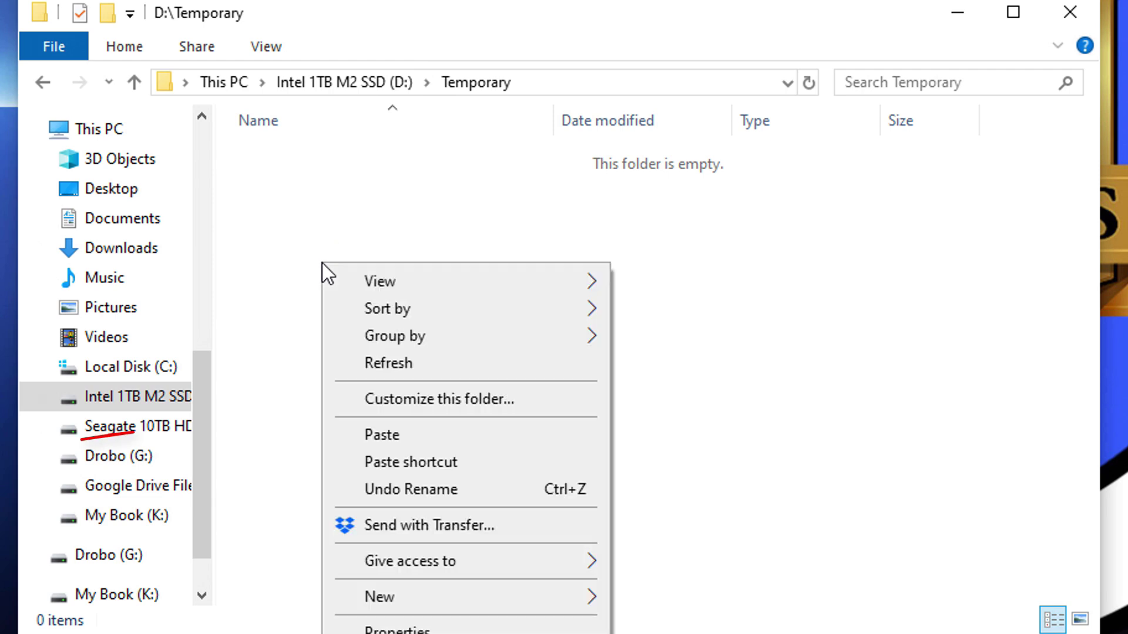
click(390, 437)
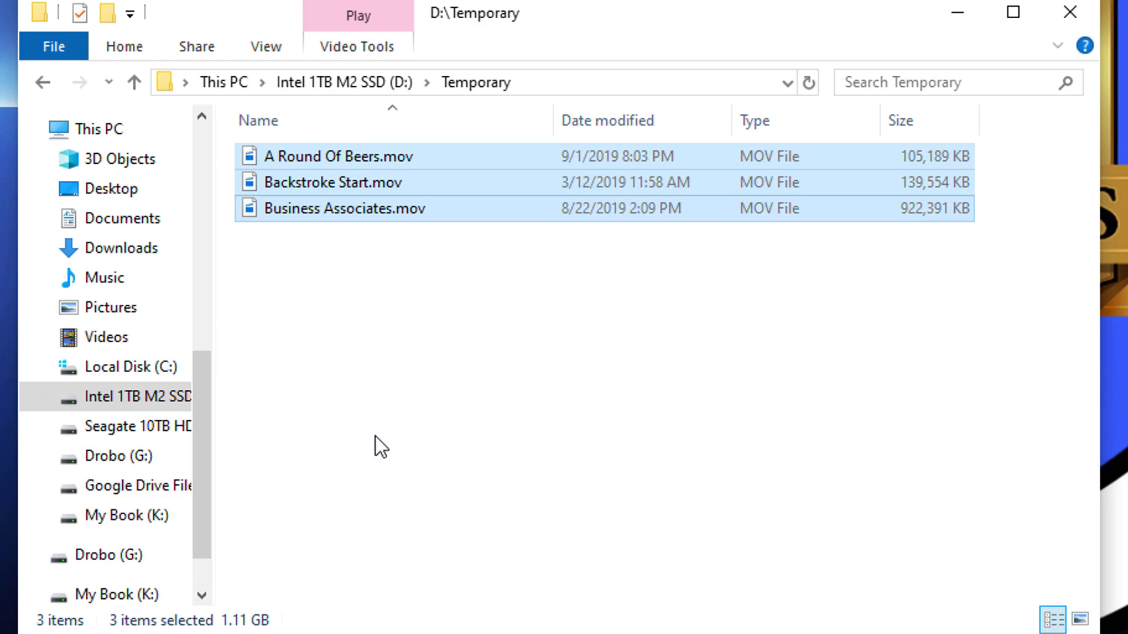
Step: Copy DMC Full_audio.wav from G:\Sounds\Audio_Tracks\ACCC 2017
click(139, 457)
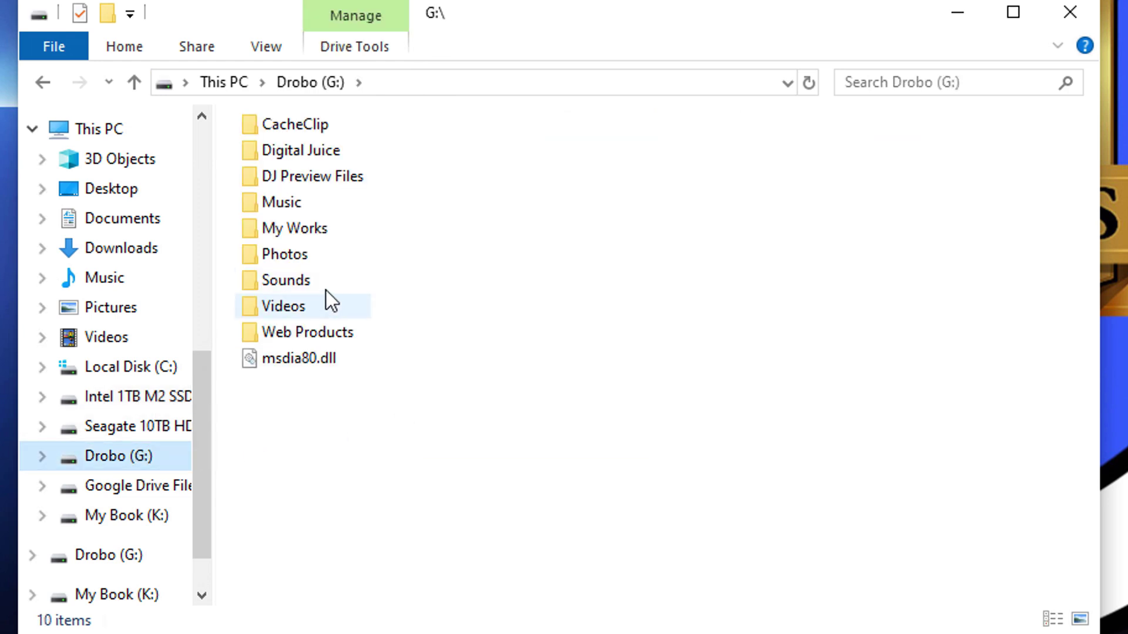
double_click(312, 277)
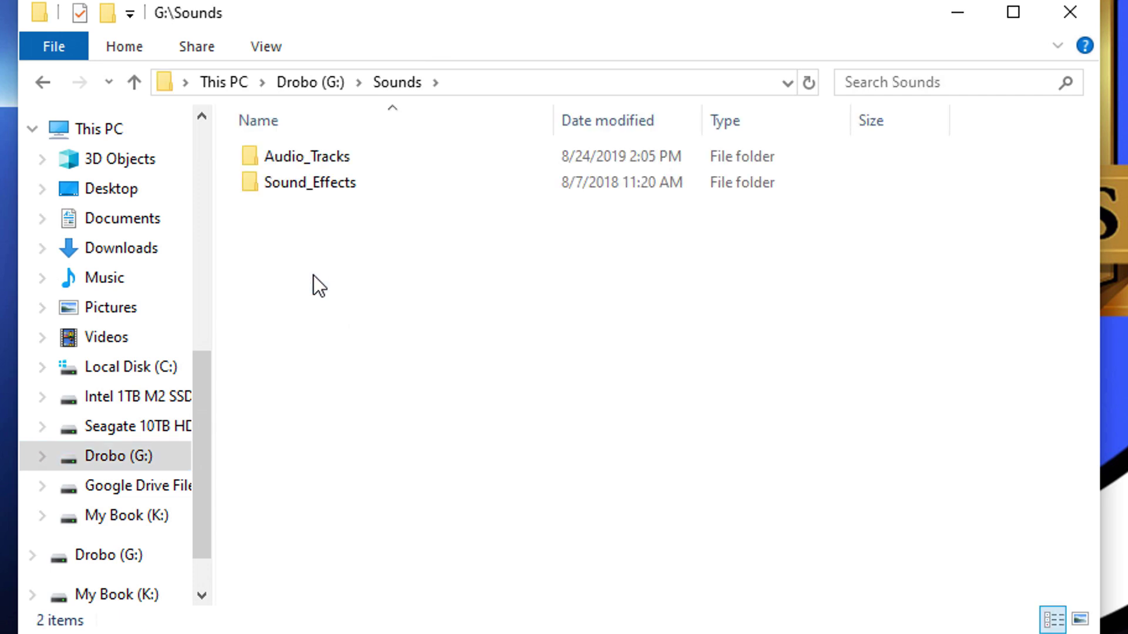
double_click(349, 168)
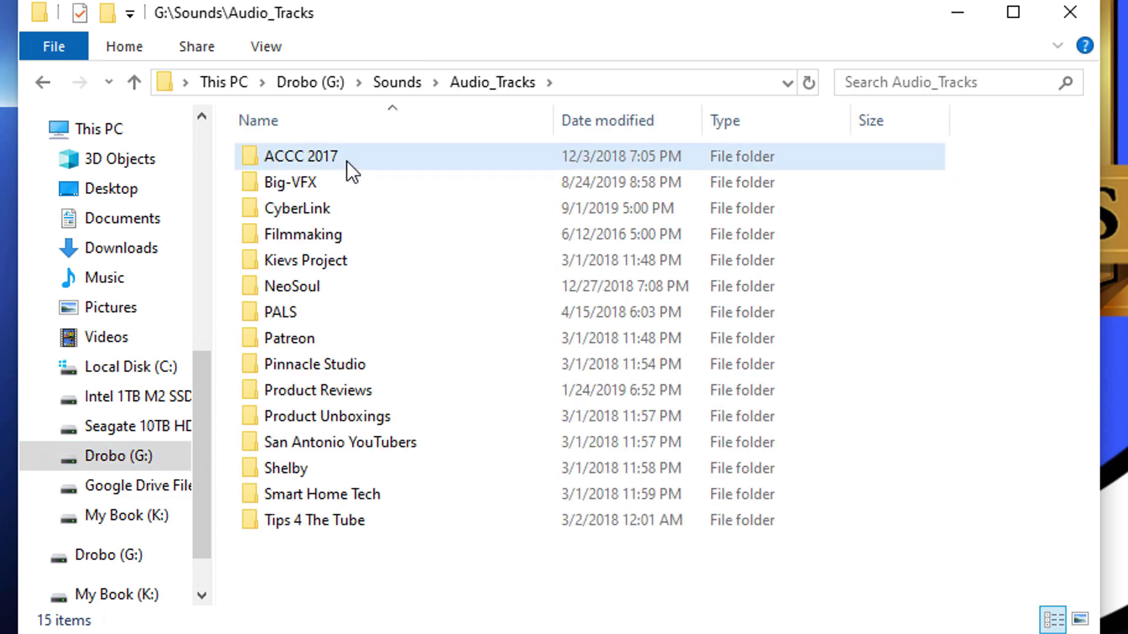
double_click(347, 161)
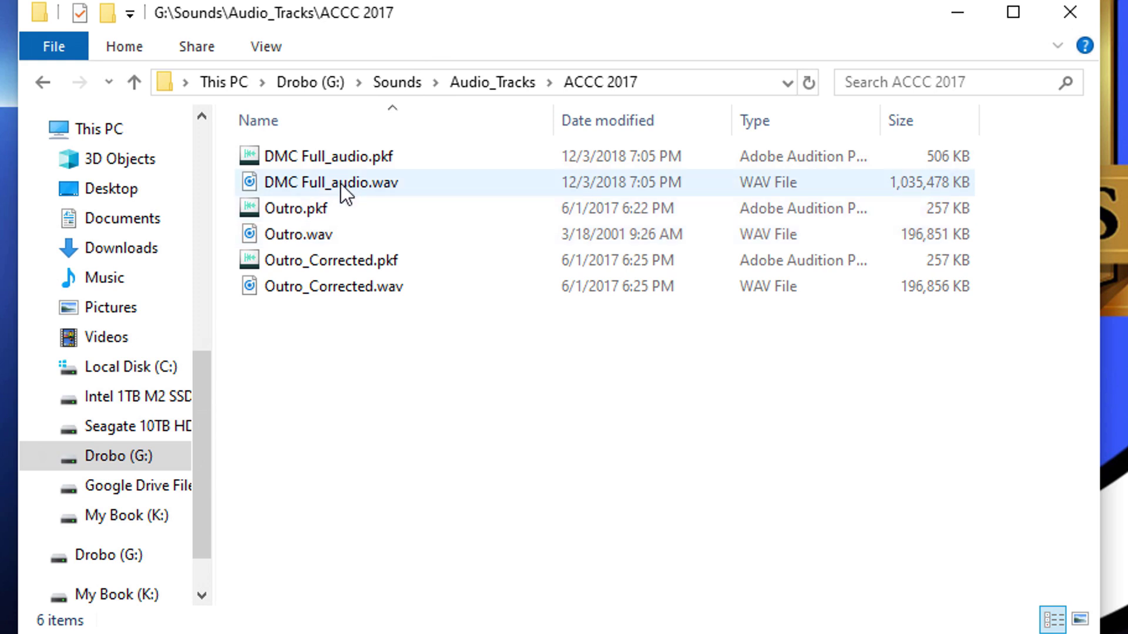
right_click(340, 185)
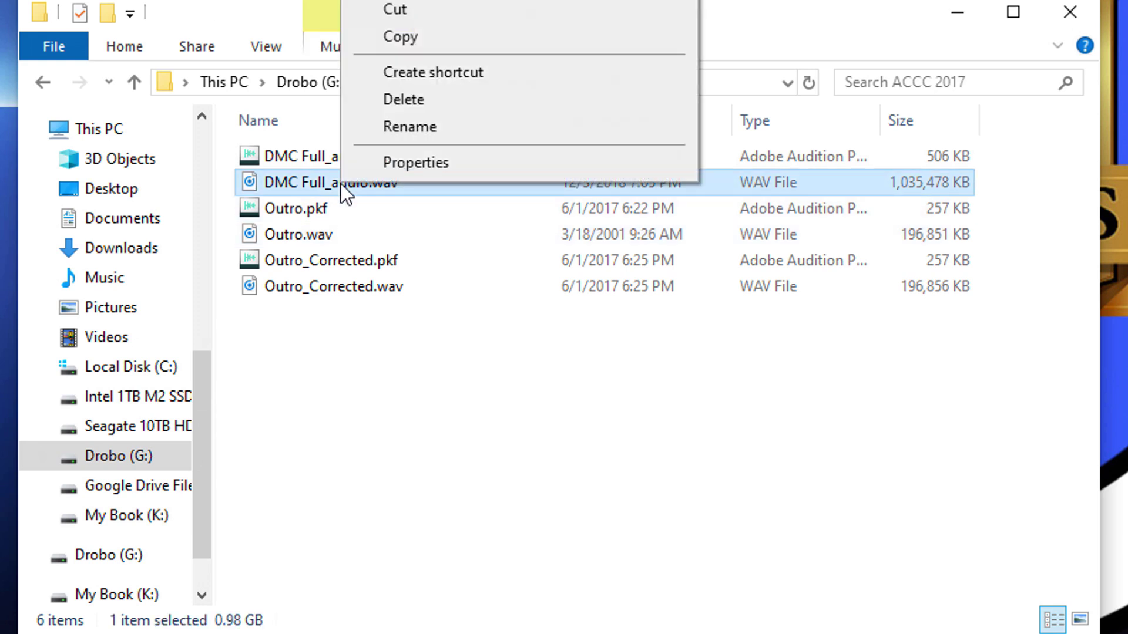
click(403, 38)
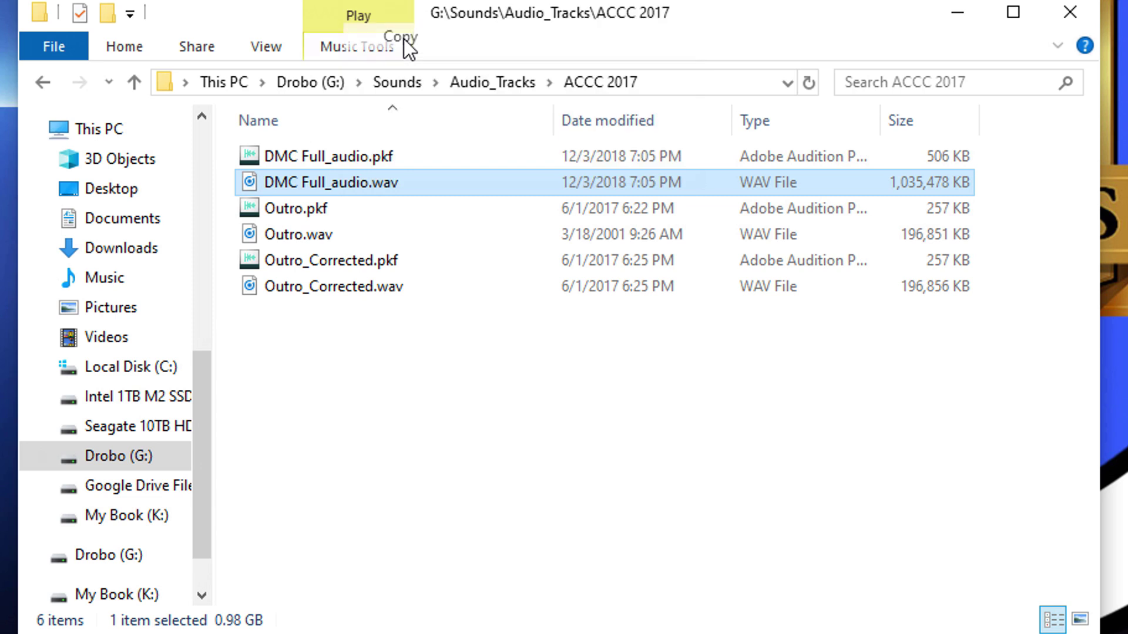
Step: Paste the audio file into D:\Temporary beside the clips
click(151, 398)
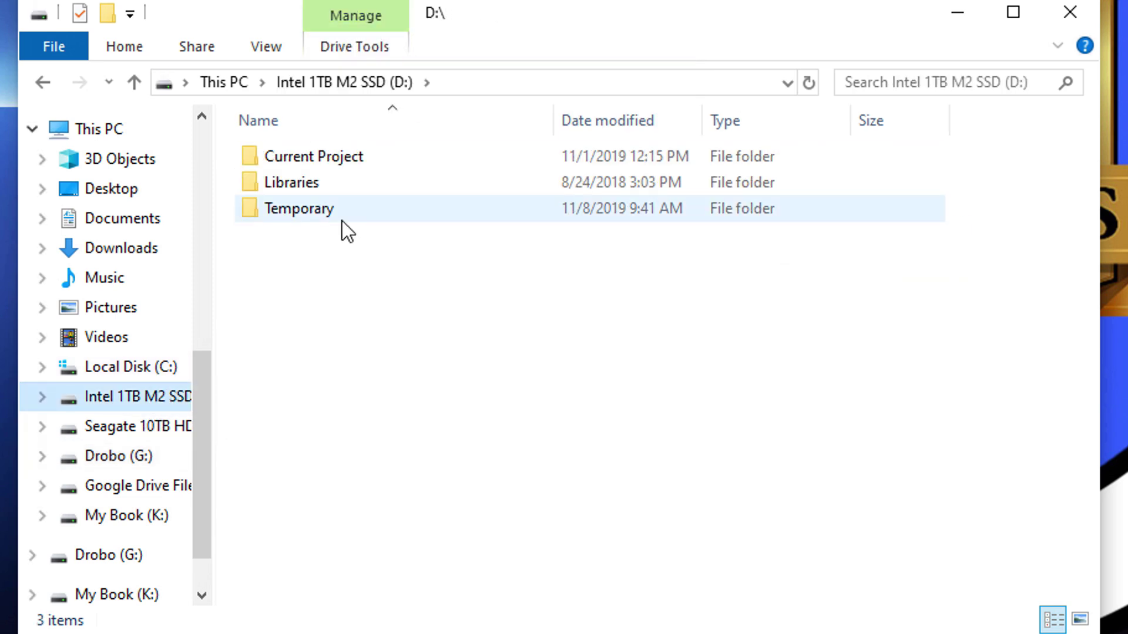
double_click(342, 217)
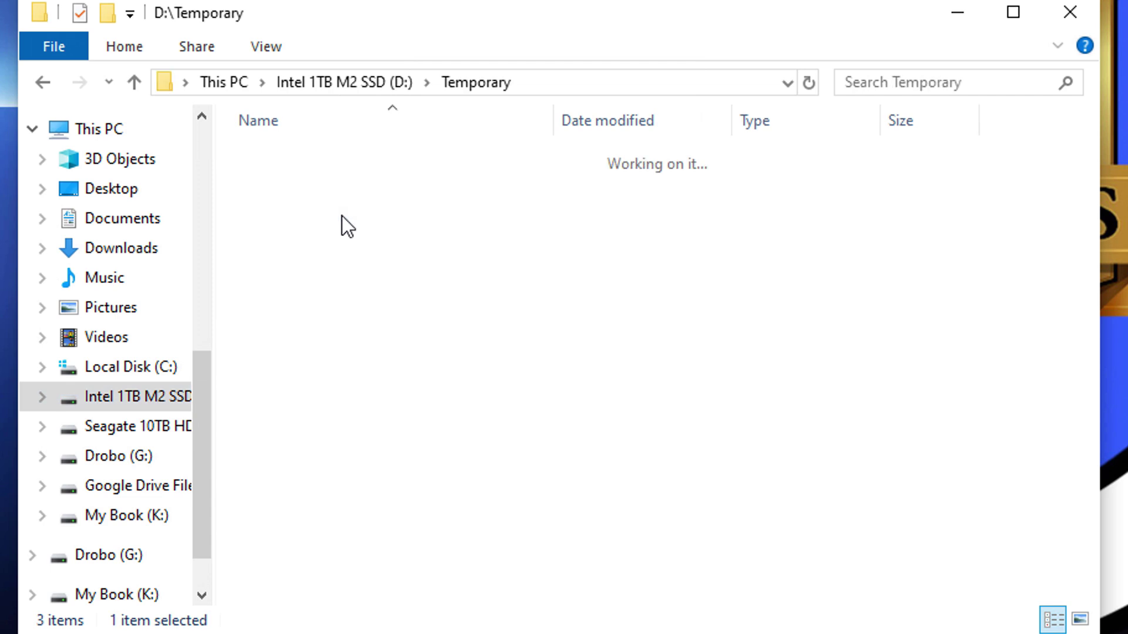
right_click(357, 351)
click(407, 519)
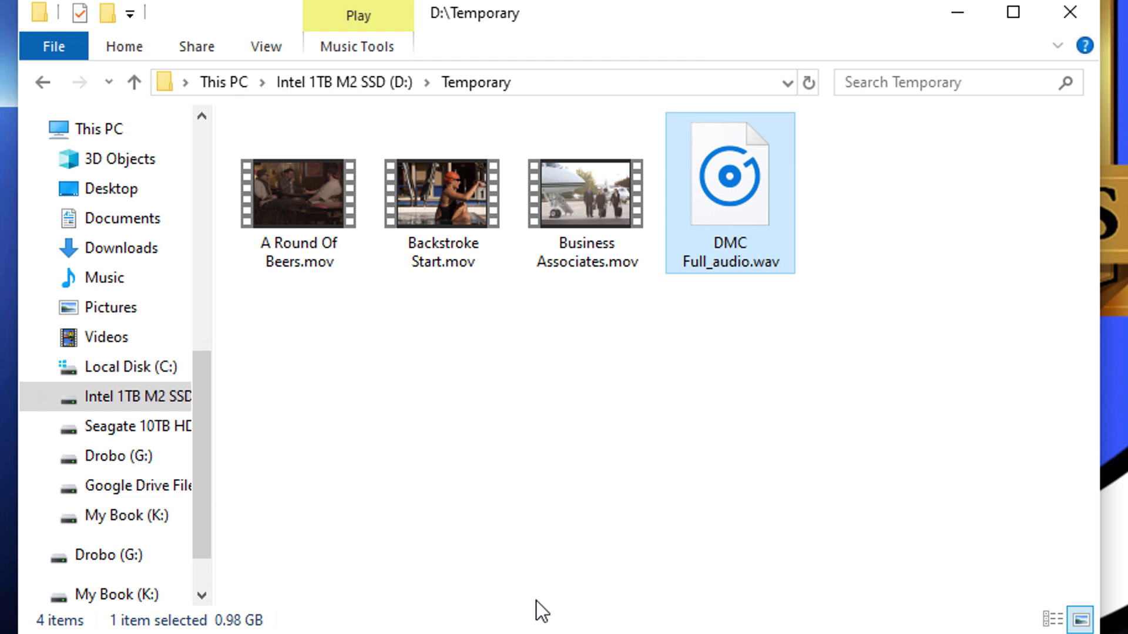
Step: Switch to the PowerDirector editor and open its Preferences dialog
click(416, 621)
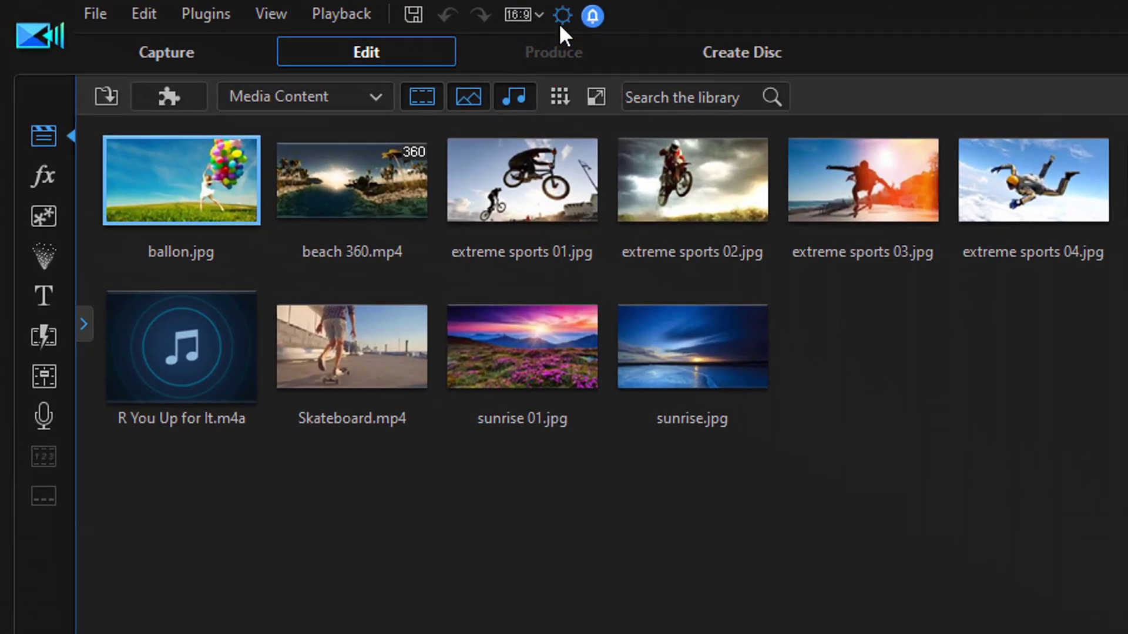
click(560, 23)
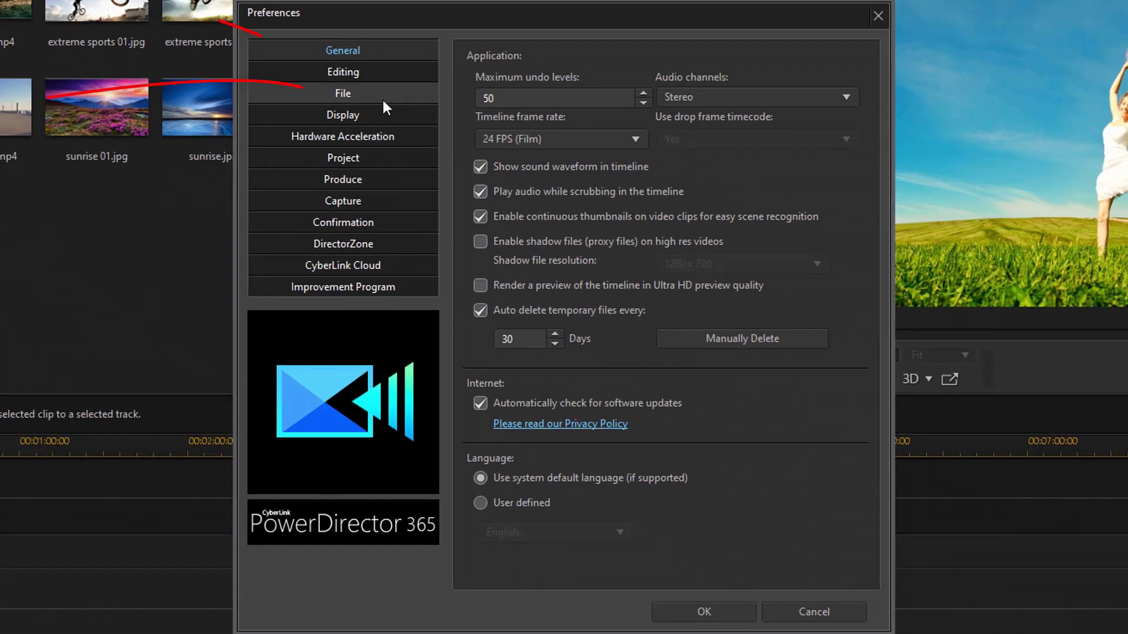
Step: Set the File preferences' Export folder to D:\Temporary\ and close Preferences with OK
click(384, 104)
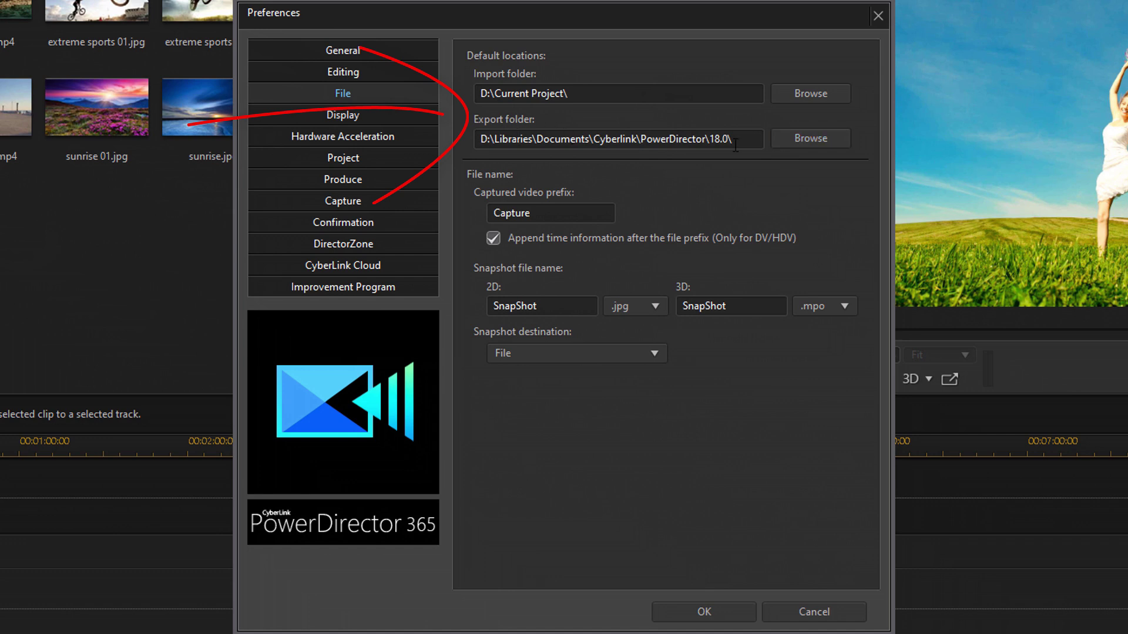
click(793, 139)
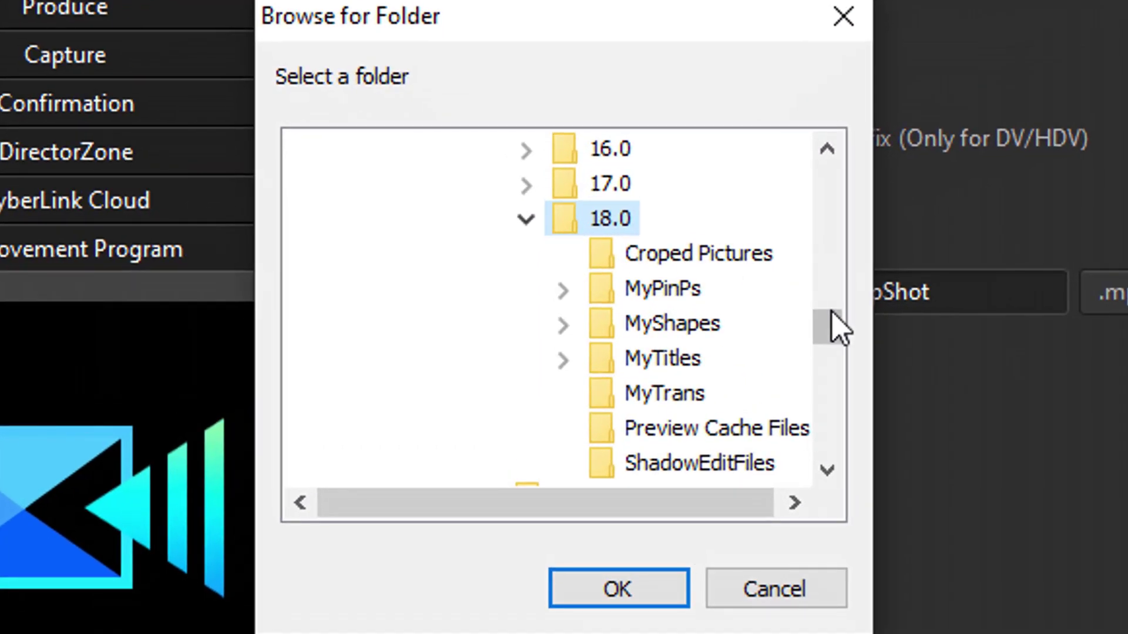
scroll(684, 320, up, 1)
drag(839, 312, 852, 276)
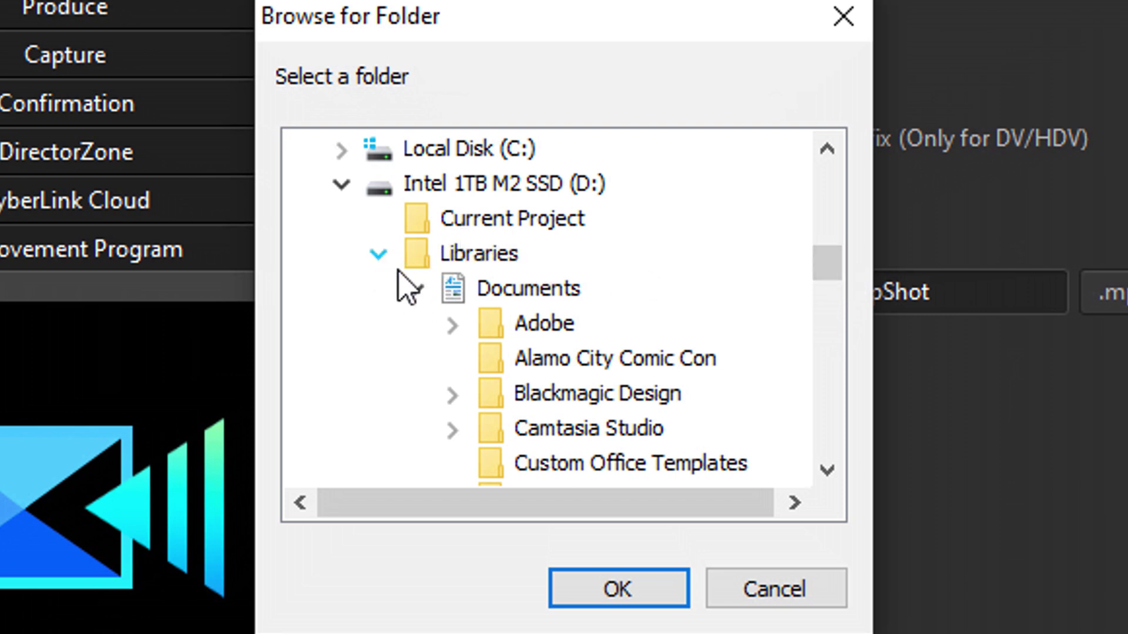
click(415, 300)
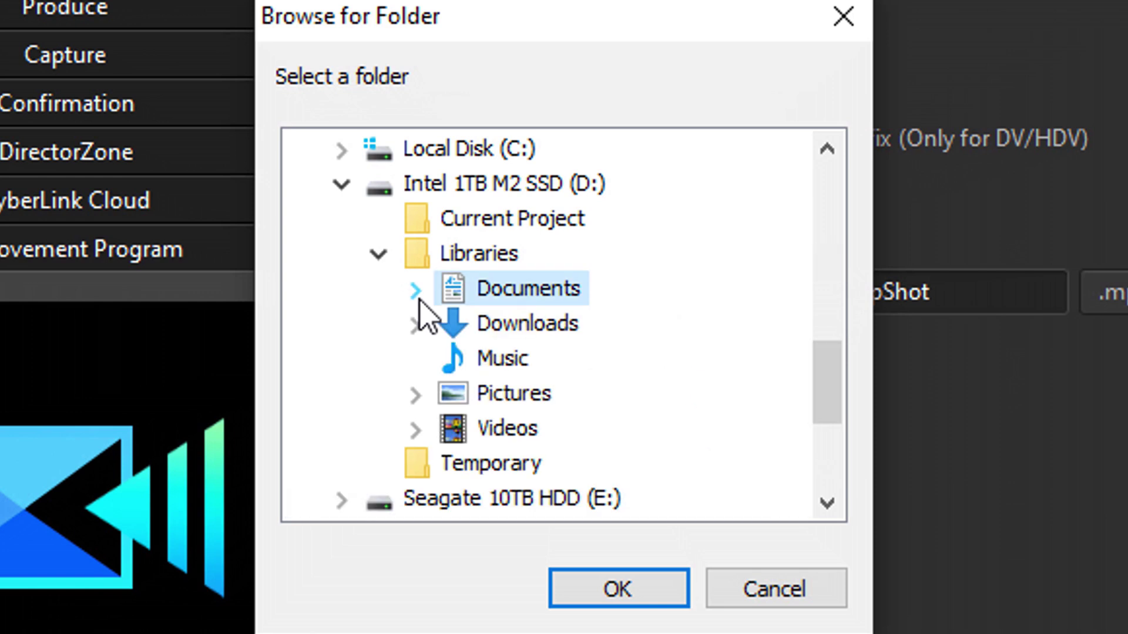
click(382, 257)
click(497, 289)
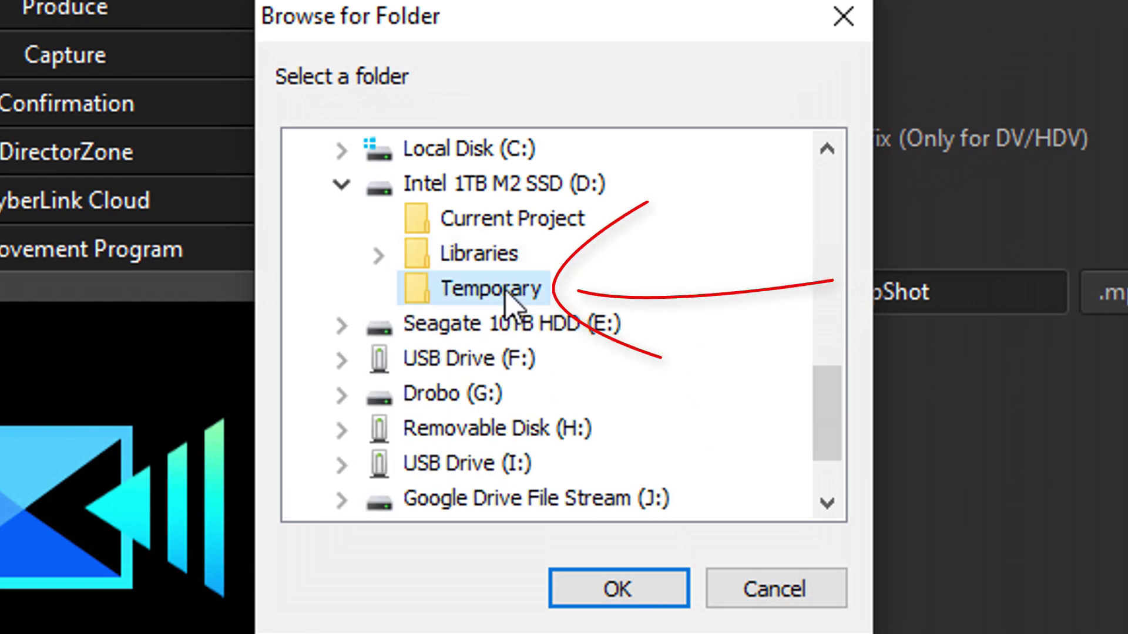
click(615, 590)
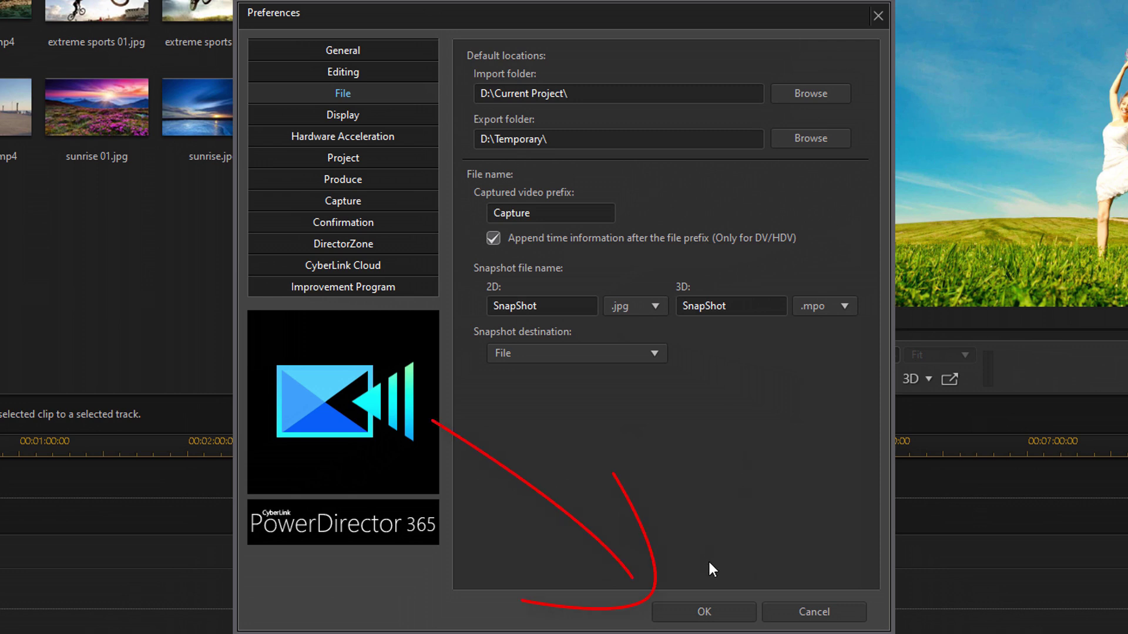
click(705, 616)
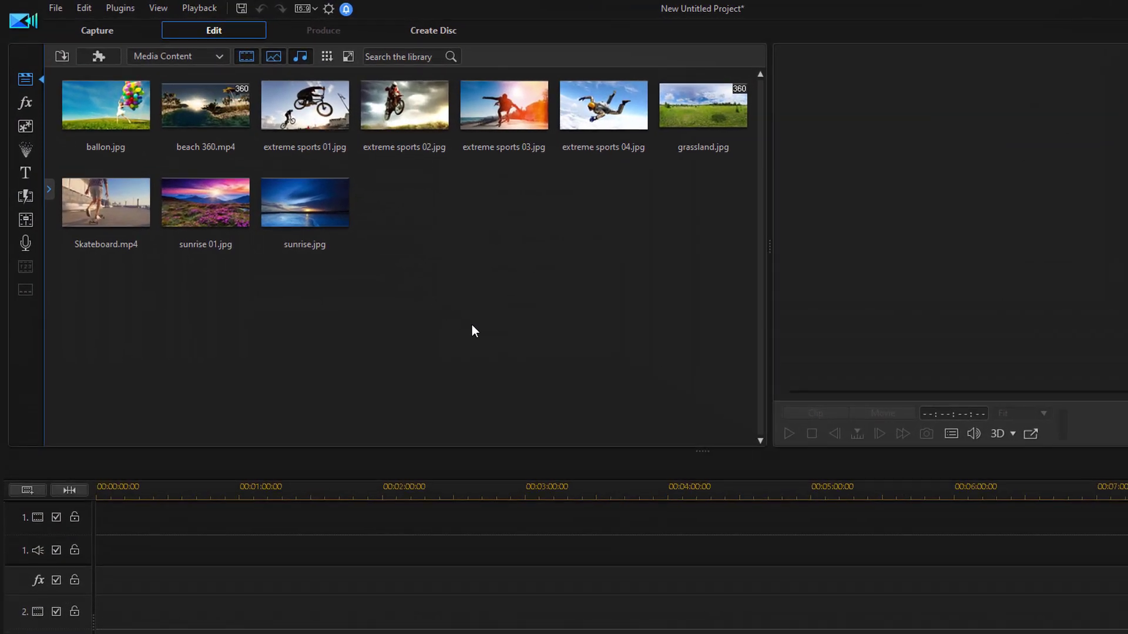
Step: Remove all unused library content, then import the D:\Temporary media folder
right_click(474, 331)
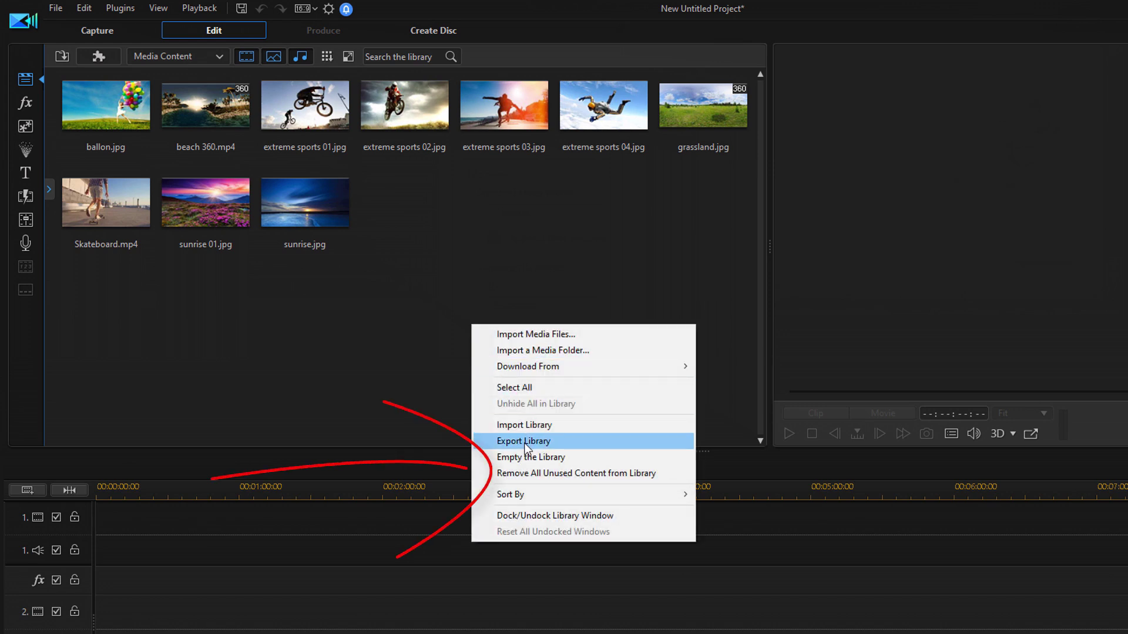
click(541, 474)
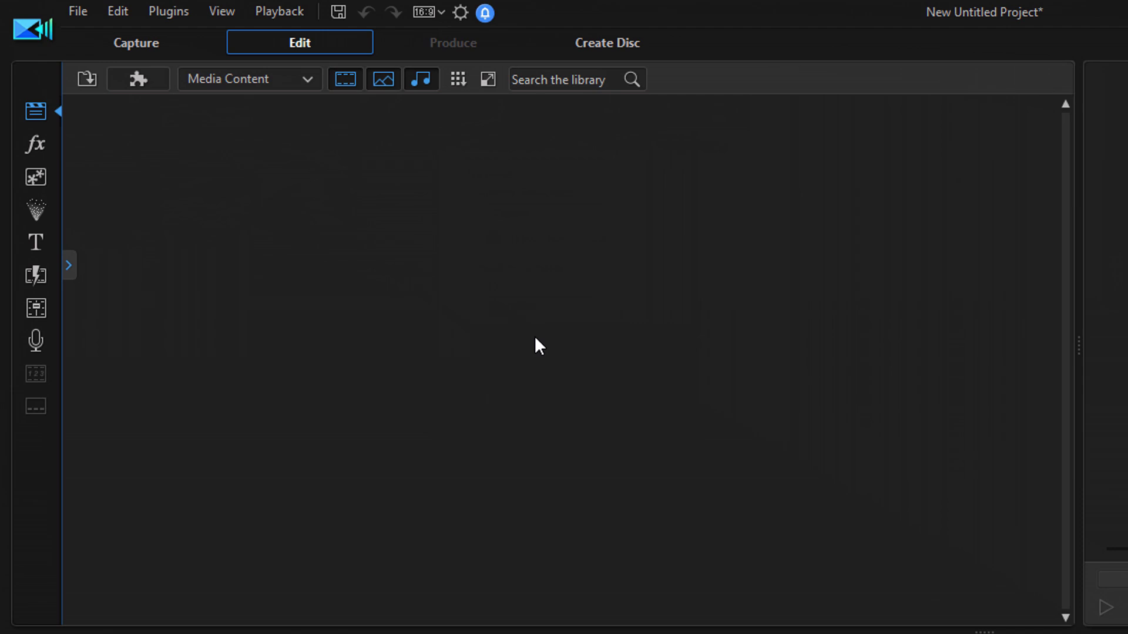
right_click(535, 338)
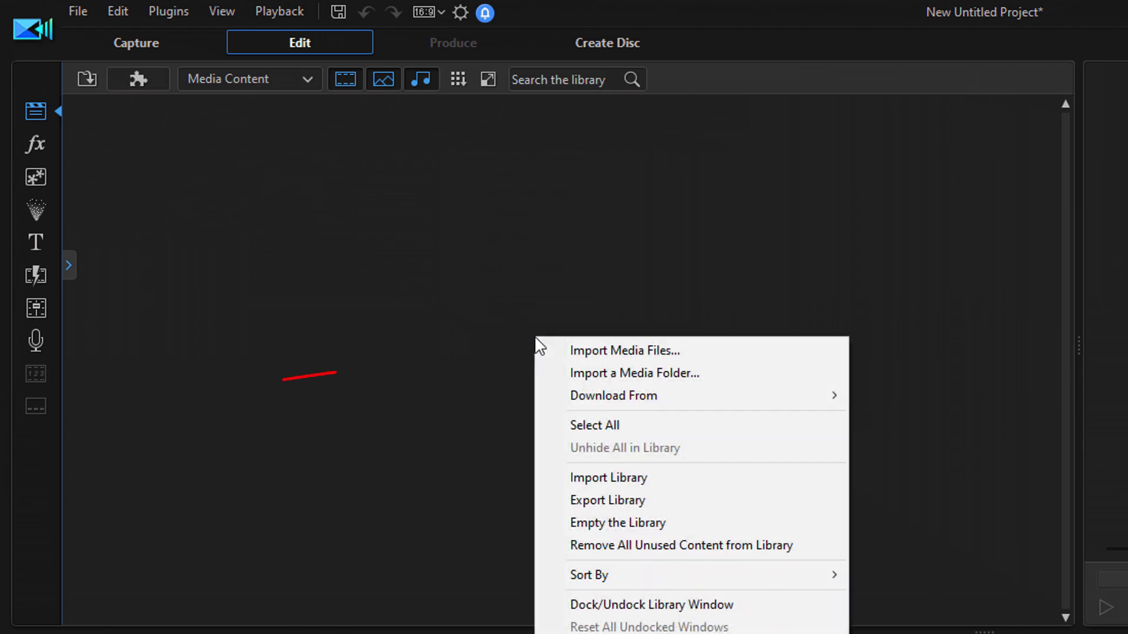
click(630, 371)
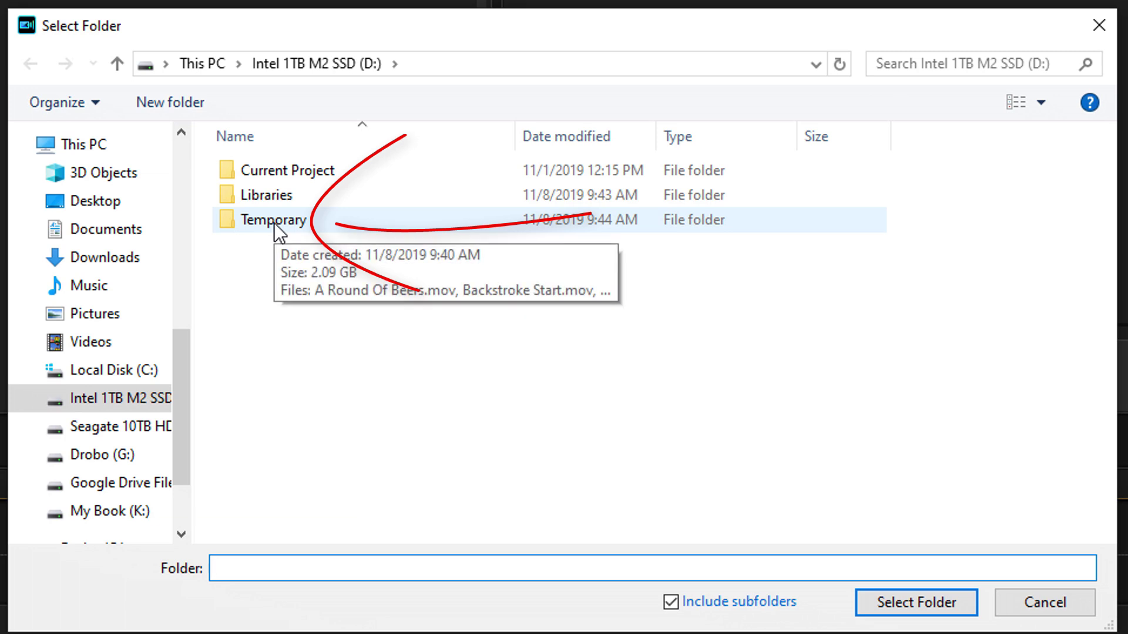
click(275, 224)
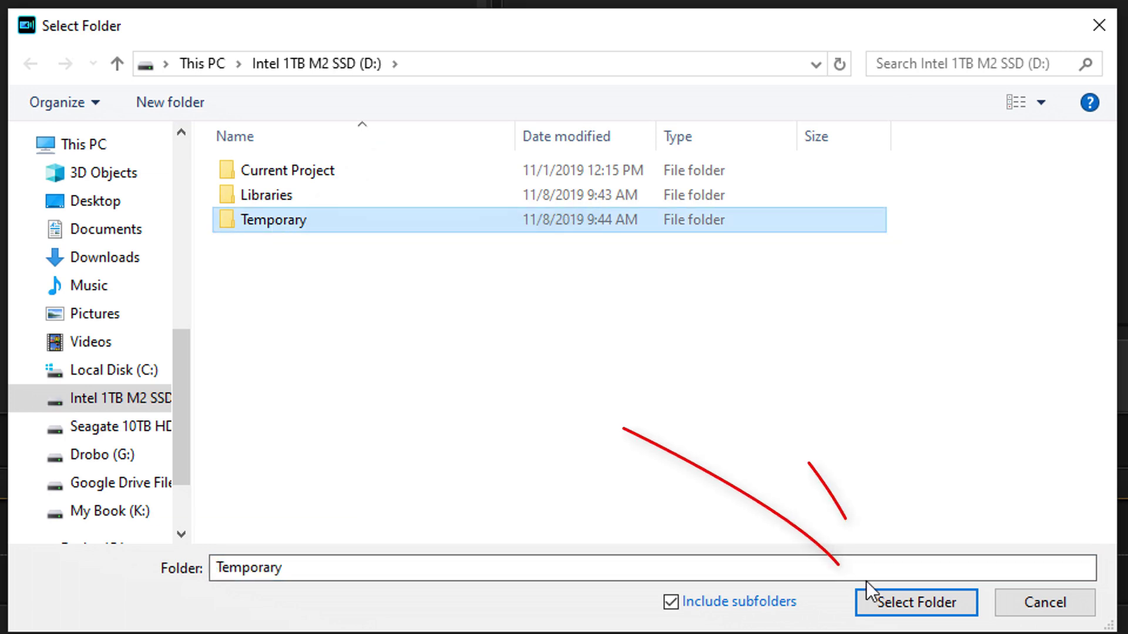
click(899, 606)
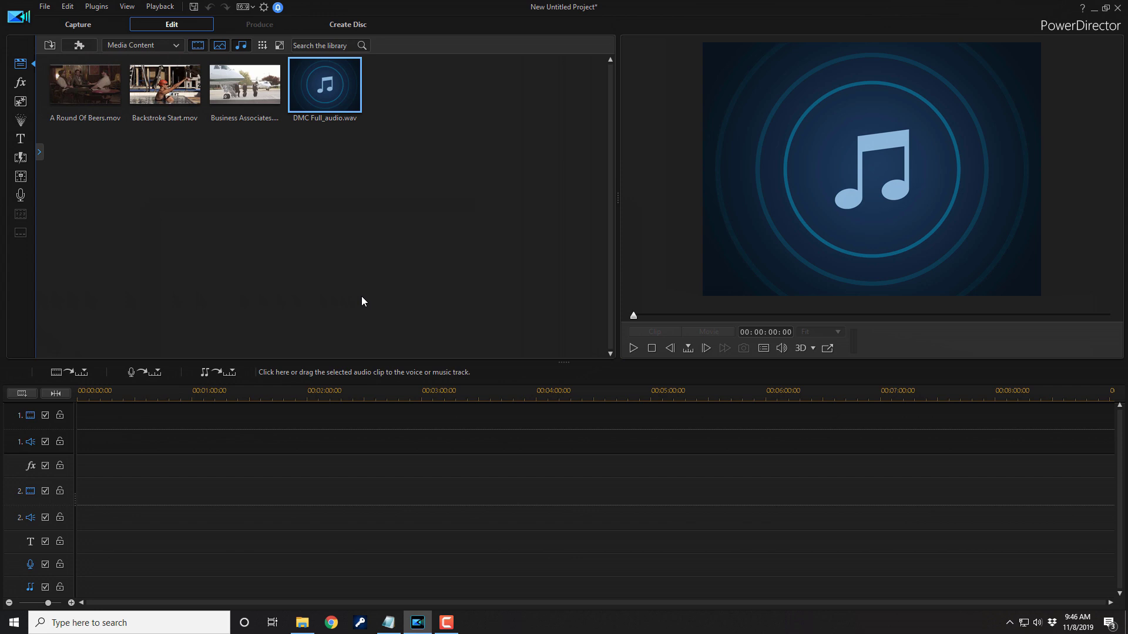
Step: Place the three clips on video tracks 1–2 and the DMC audio, trimmed to end with the video
drag(92, 119, 62, 432)
drag(165, 88, 100, 503)
drag(245, 85, 105, 412)
drag(324, 85, 79, 551)
drag(285, 559, 165, 557)
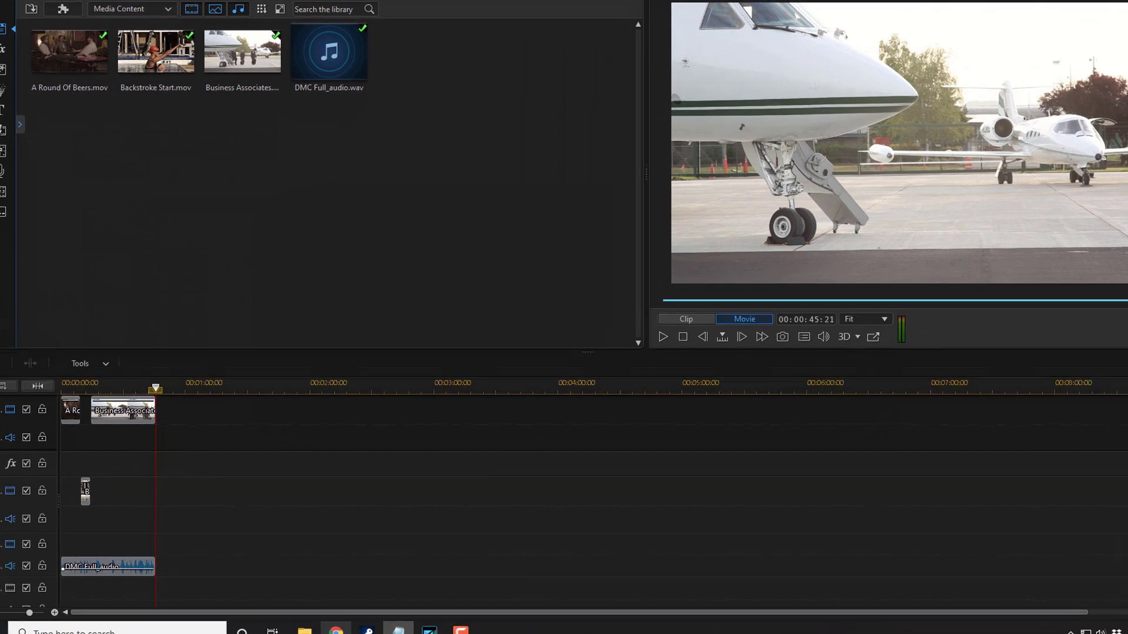
key(alt+Tab)
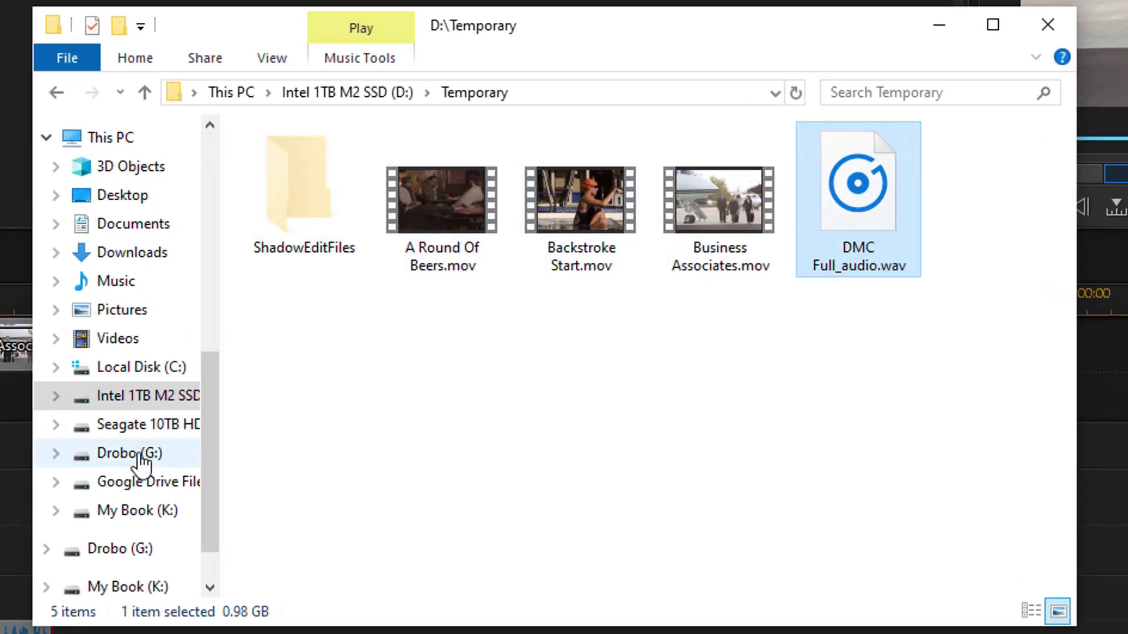
Step: Copy Business Attire Slo-Mo.mov from G:\Digital Juice\Stock Footage\Footage HD
click(129, 453)
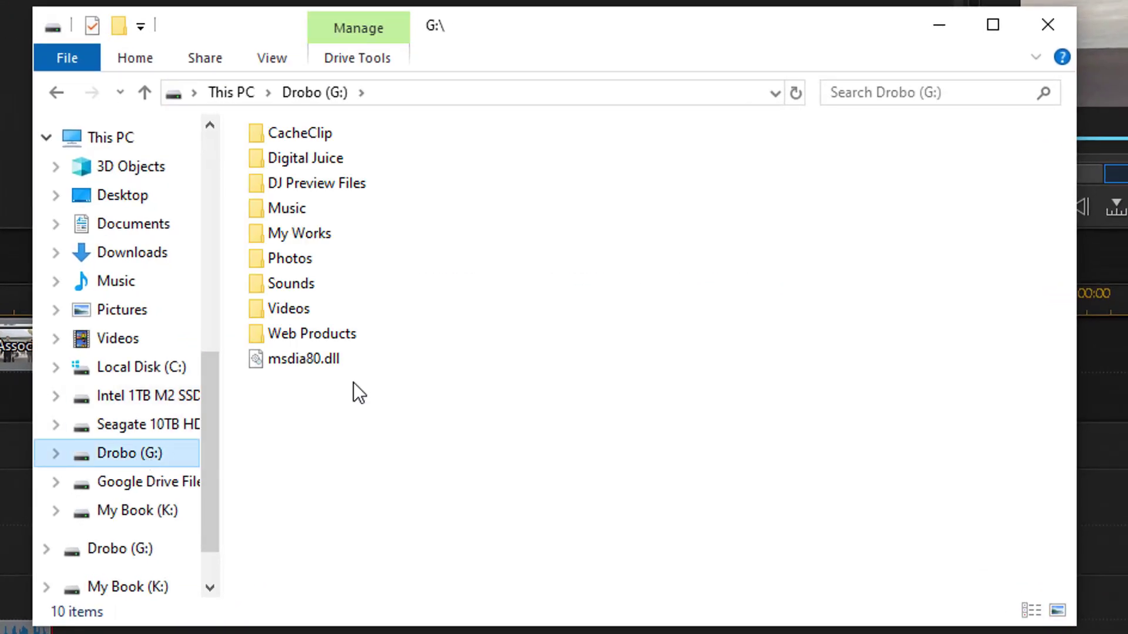
double_click(343, 313)
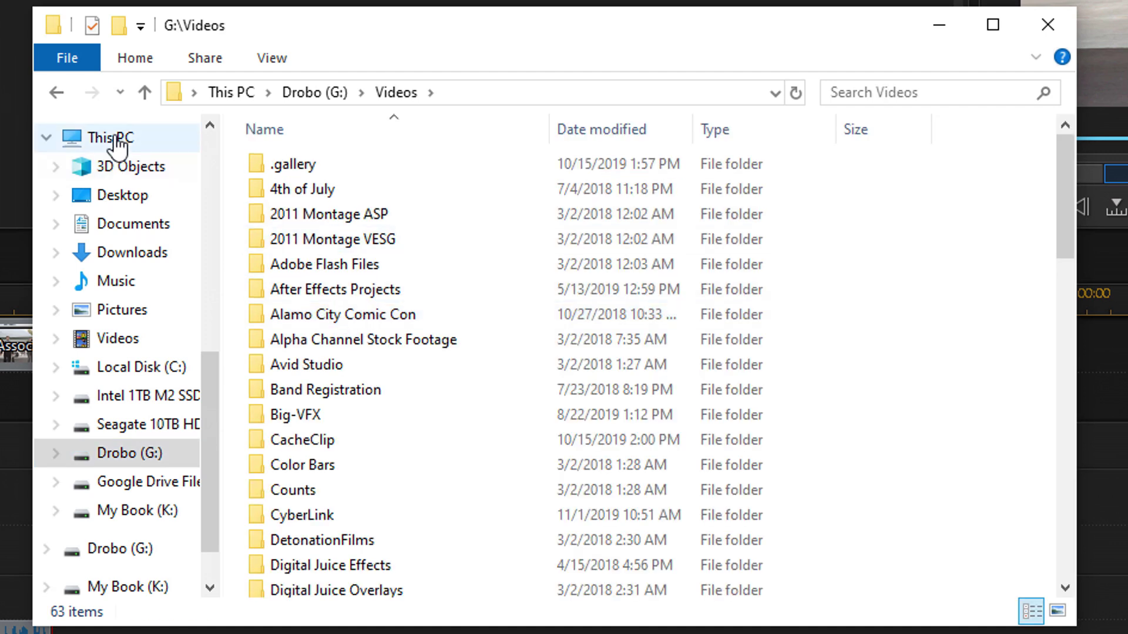
click(56, 93)
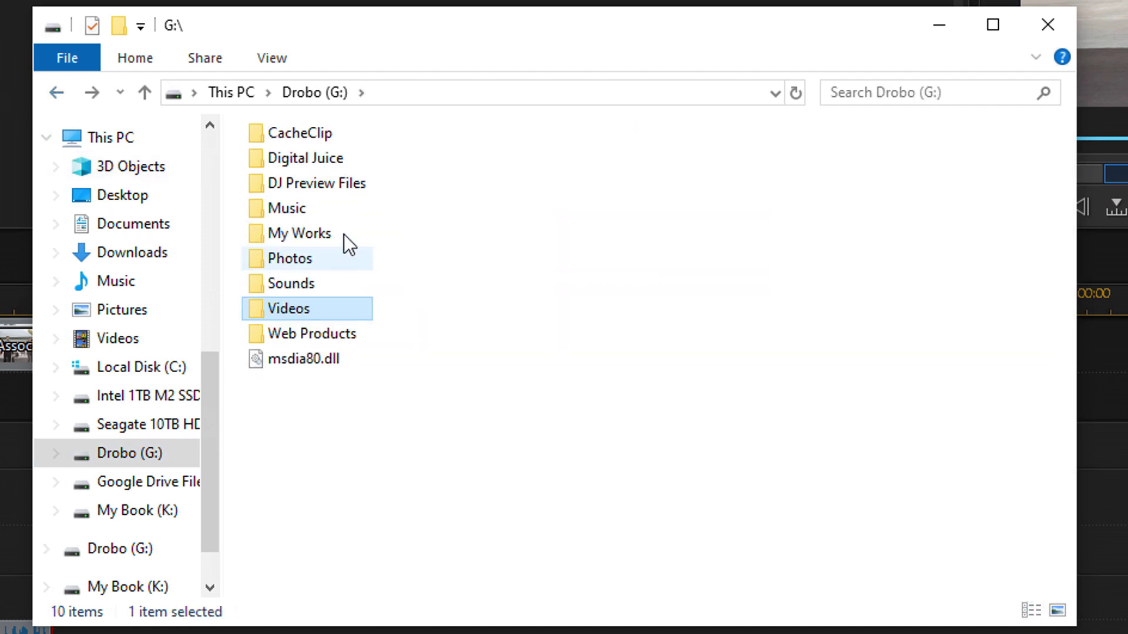
double_click(333, 165)
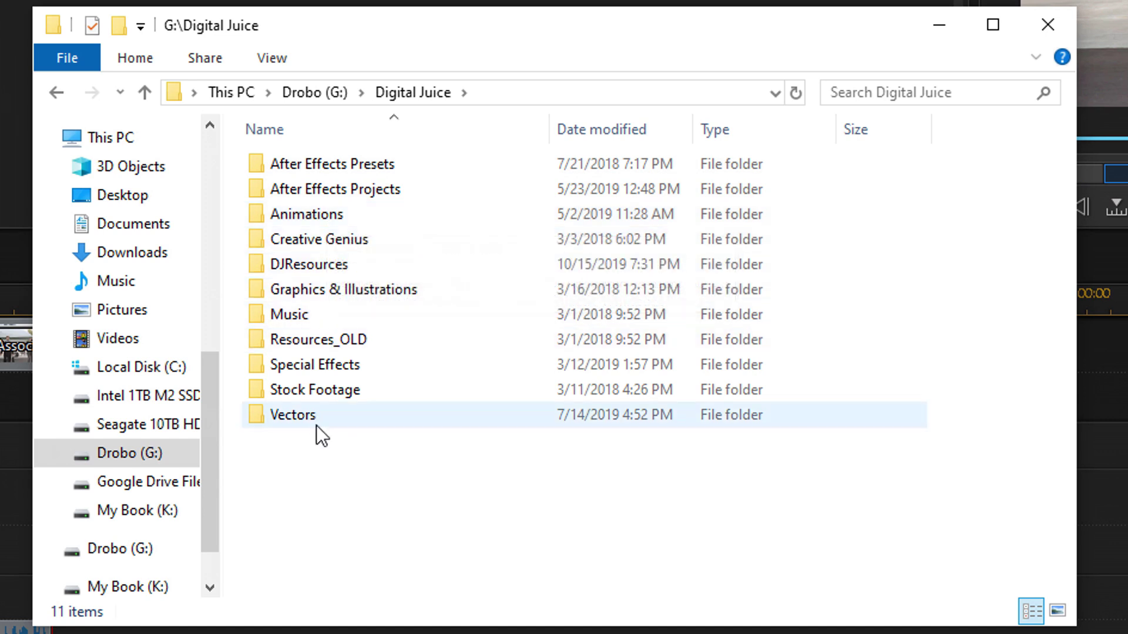
double_click(332, 394)
click(339, 191)
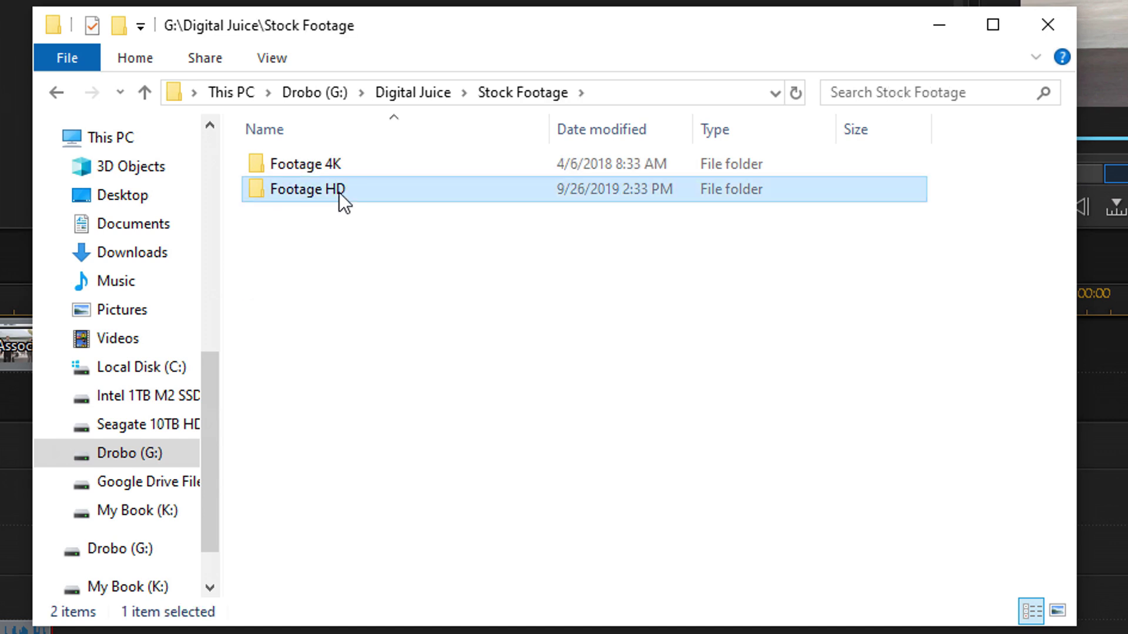
double_click(339, 192)
click(689, 191)
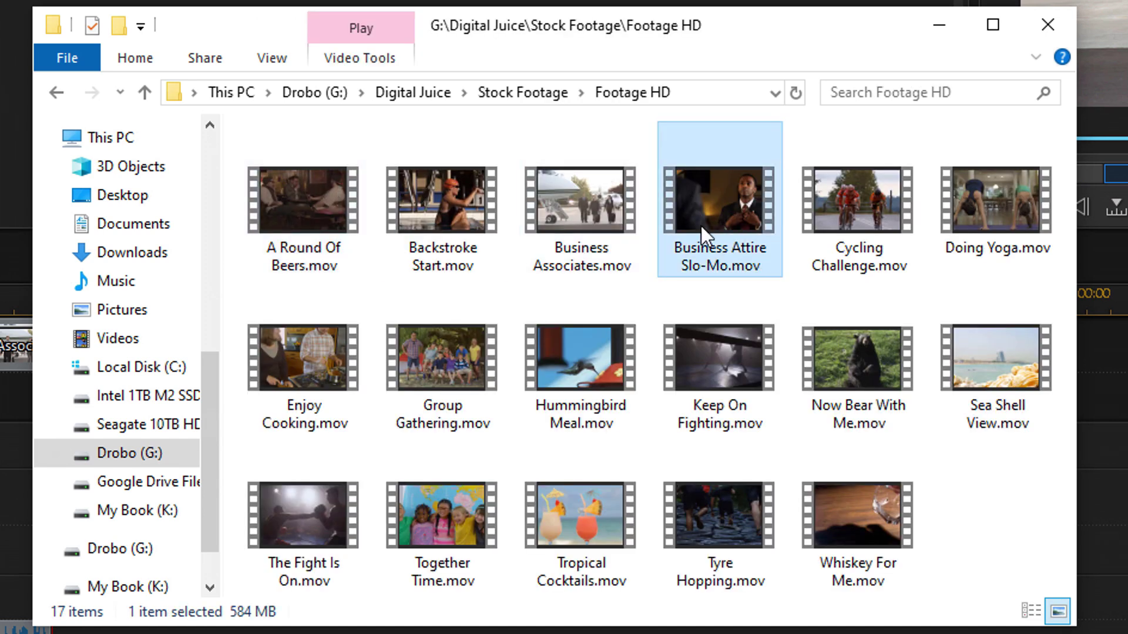
right_click(695, 218)
click(785, 79)
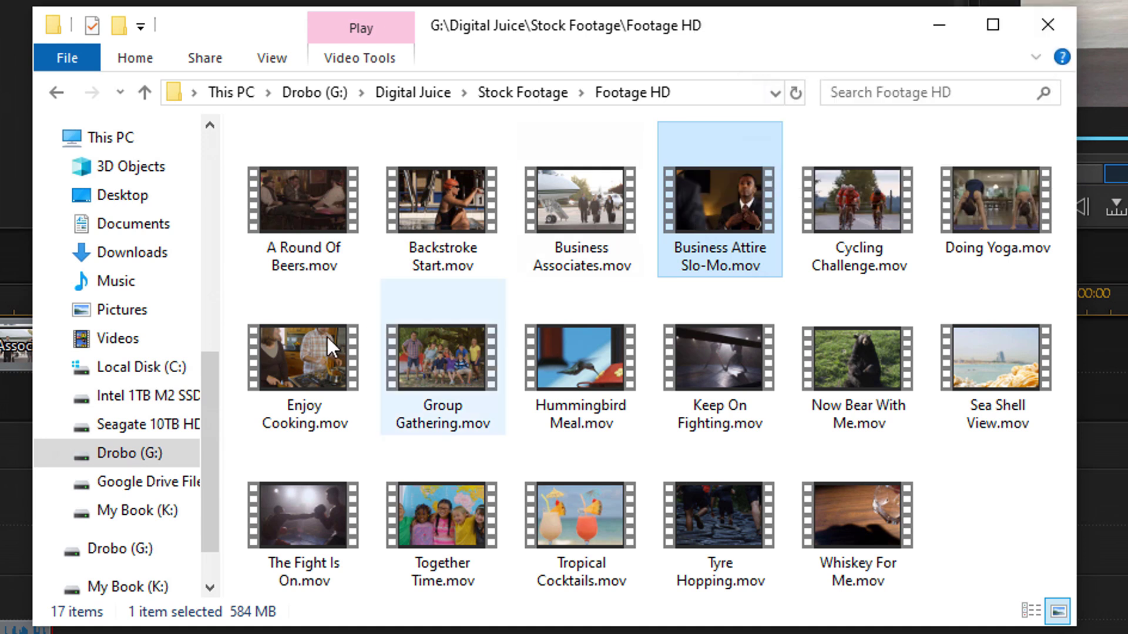
Step: Paste Business Attire Slo-Mo.mov into D:\Temporary
click(164, 395)
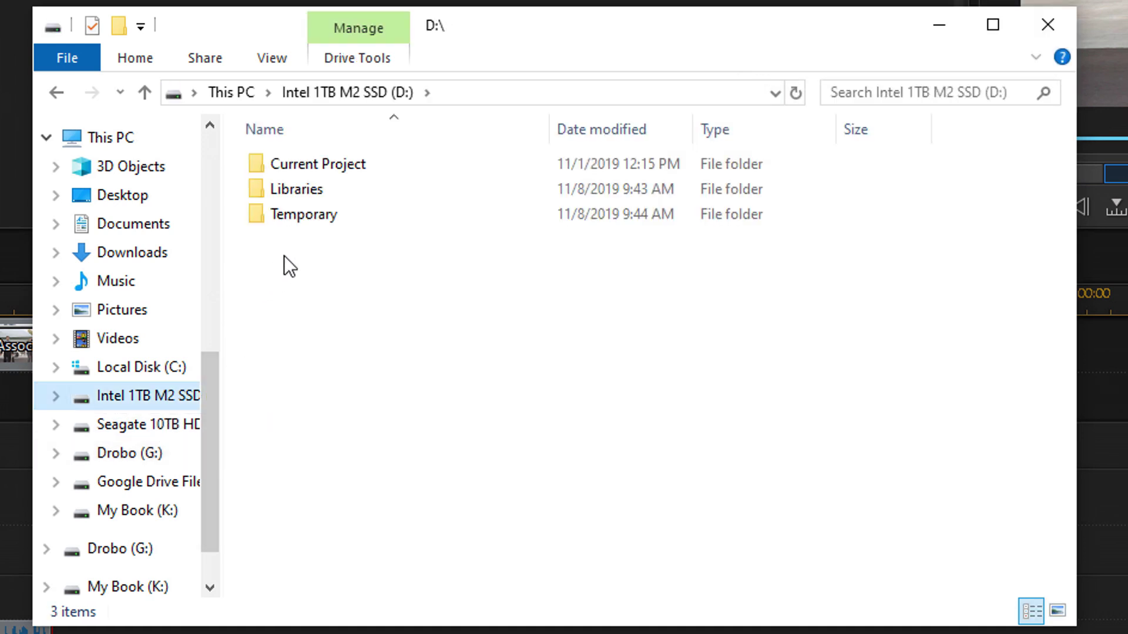
double_click(315, 220)
right_click(628, 407)
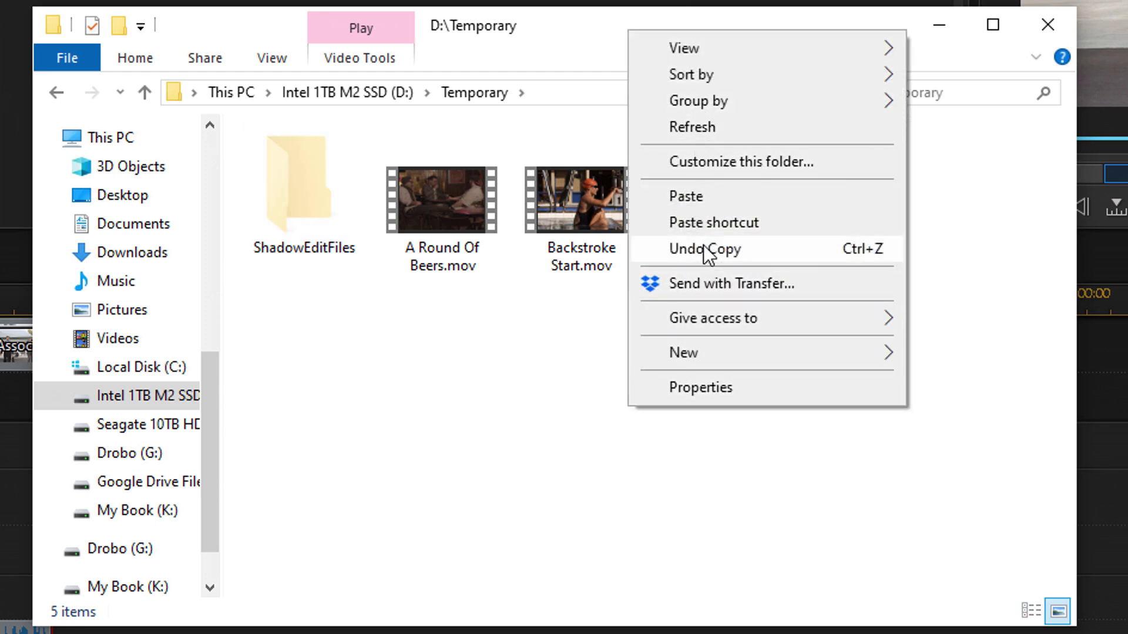
click(702, 199)
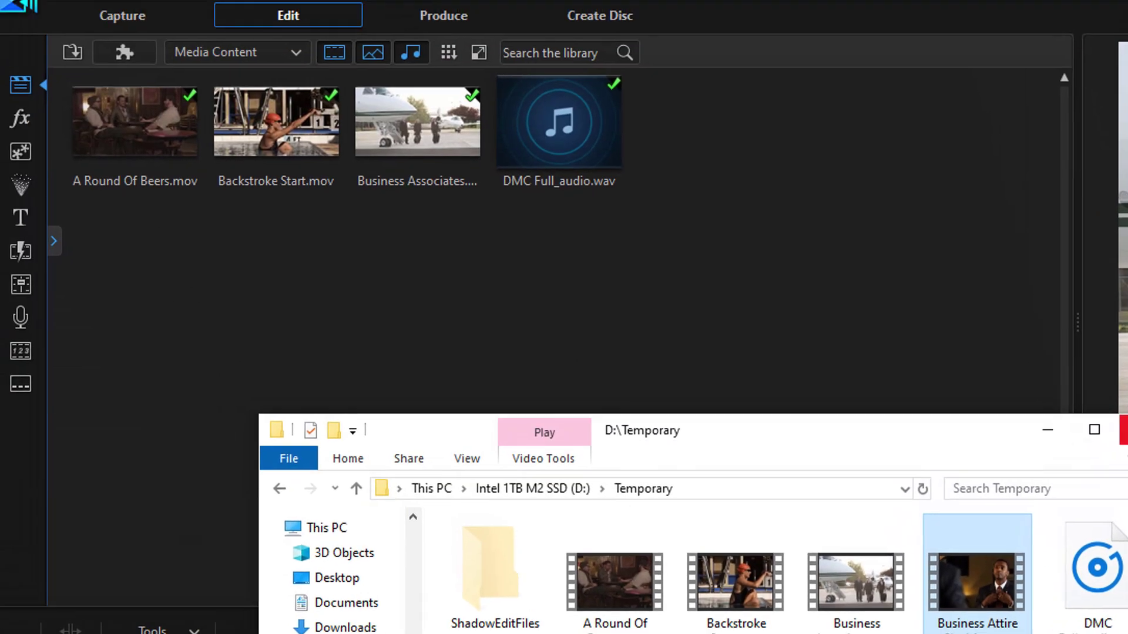
Step: Import Business Attire Slo-Mo.mov from D:\Temporary into the media library as a media file
click(575, 307)
right_click(548, 307)
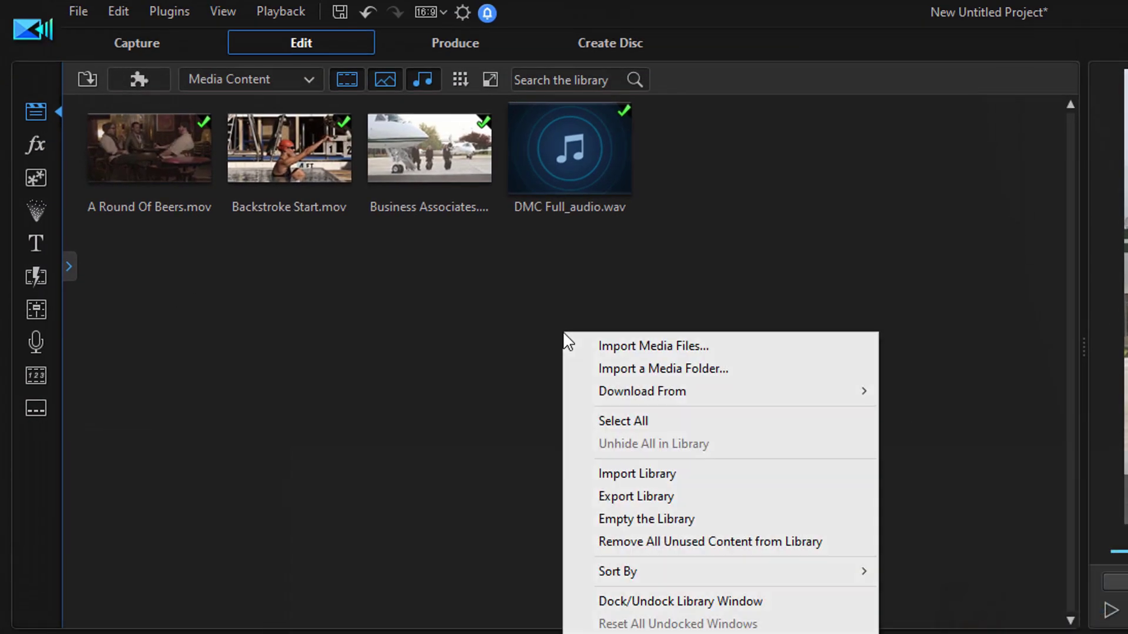
click(679, 344)
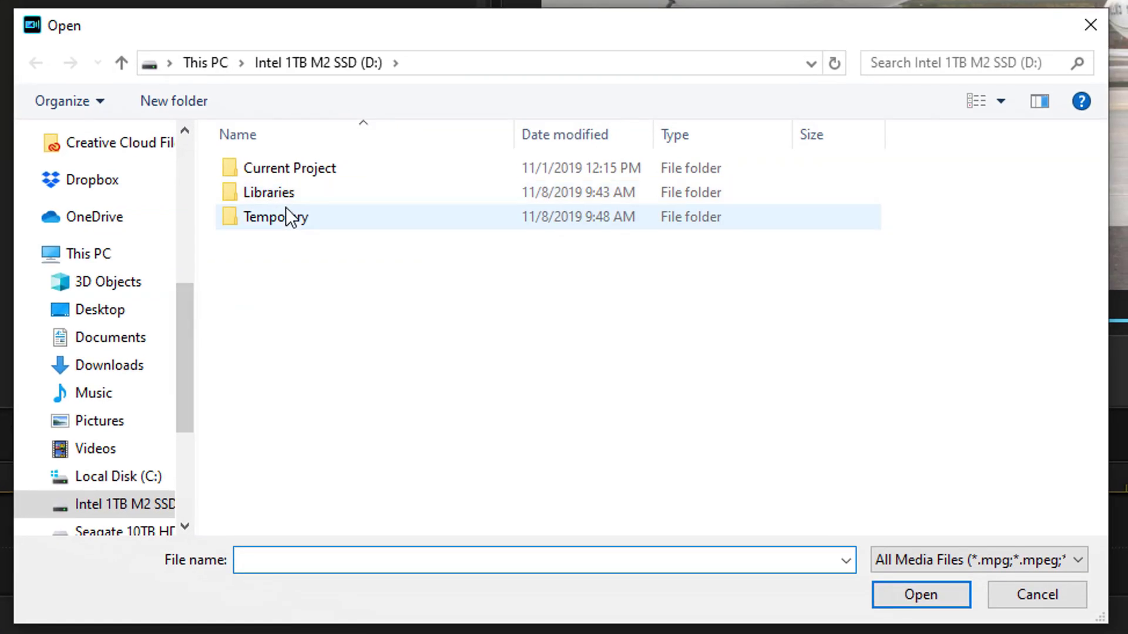
click(849, 441)
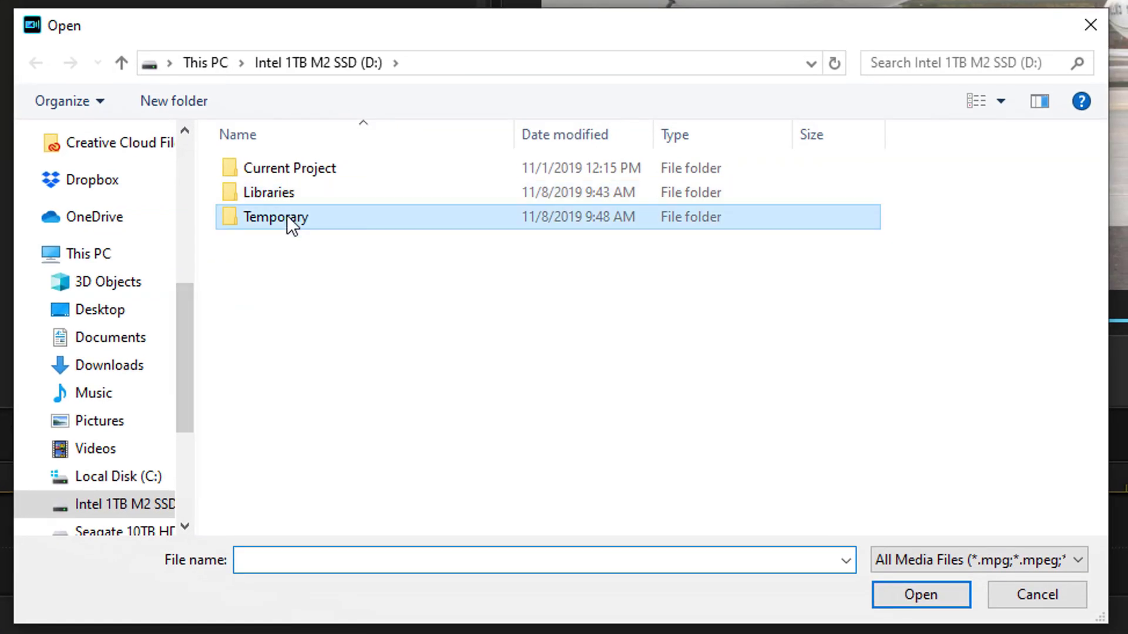
double_click(286, 217)
click(792, 213)
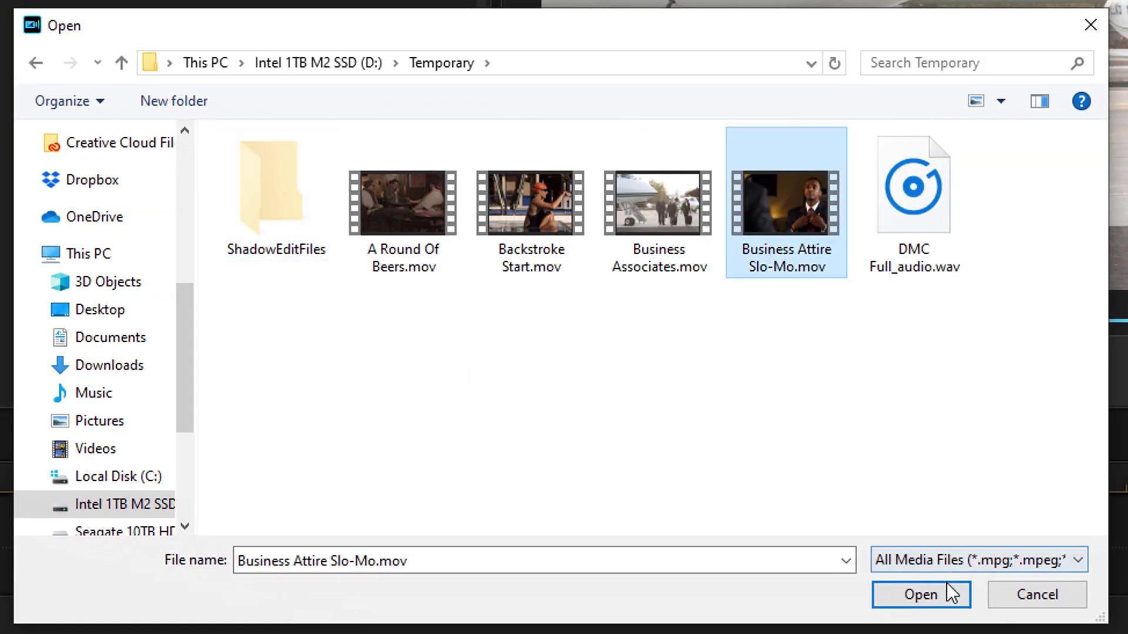
click(928, 587)
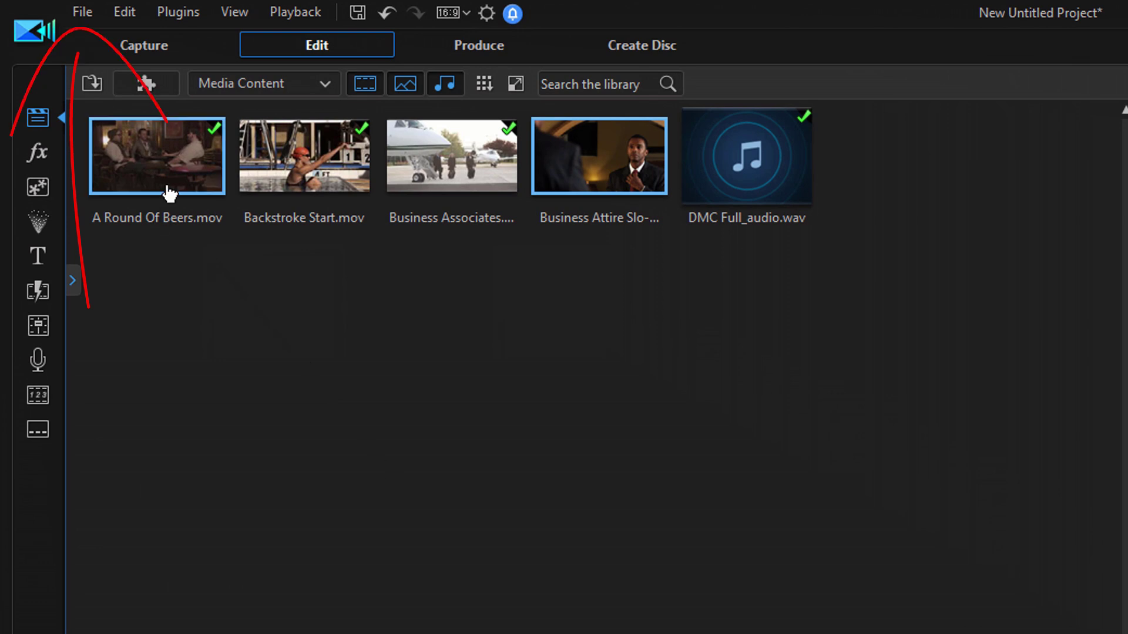
Step: Start Save Project As and choose D:\Temporary as the save location
click(83, 18)
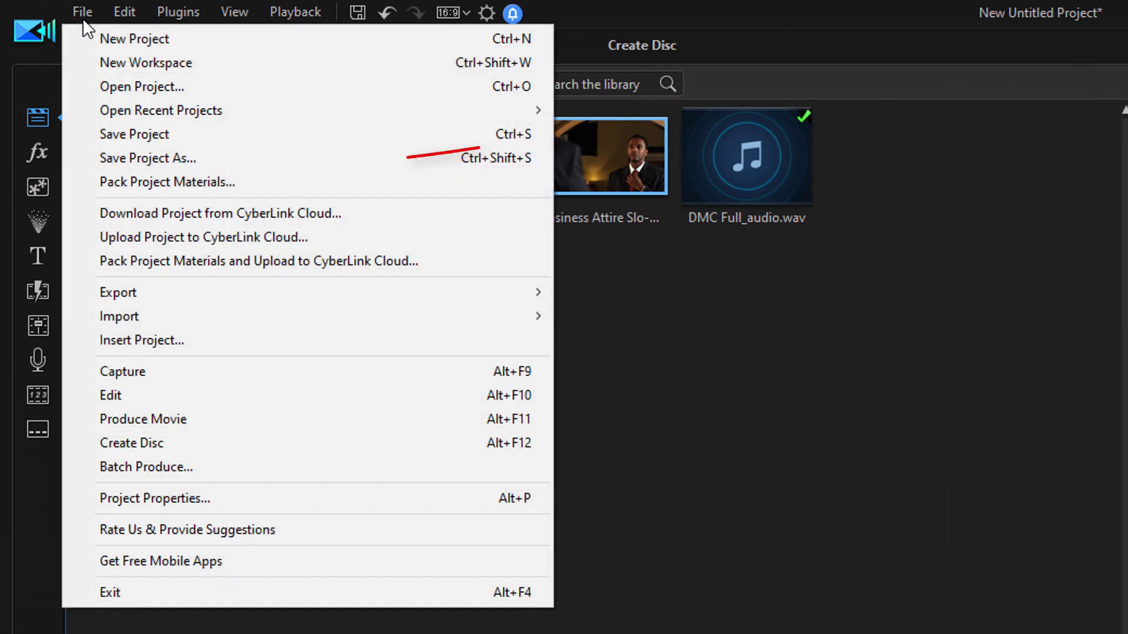
click(157, 157)
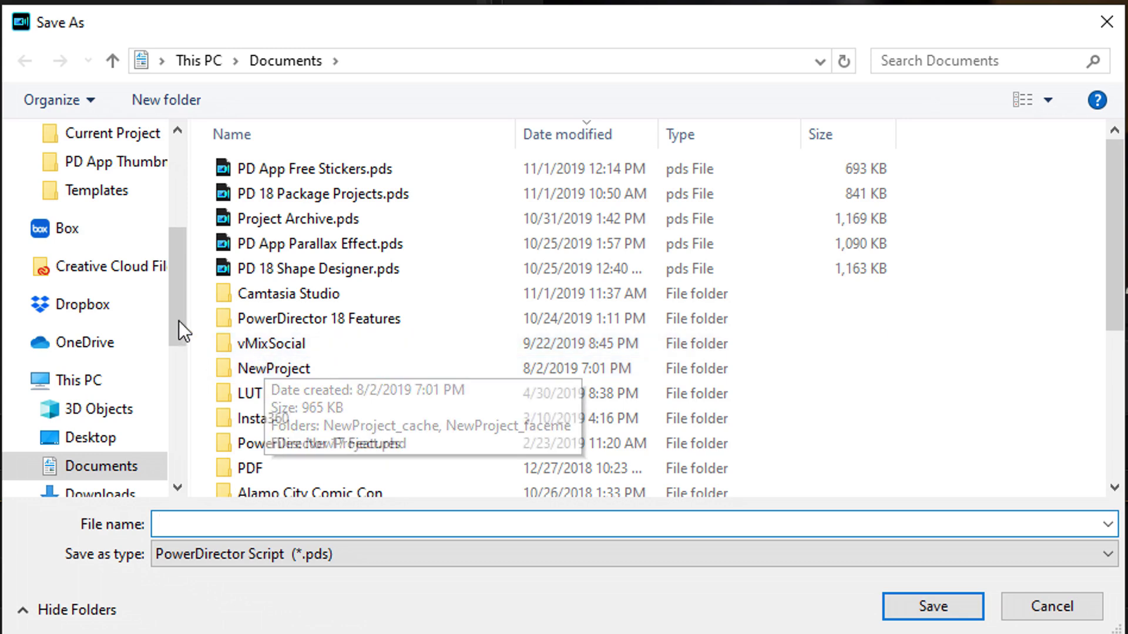
drag(179, 313, 174, 397)
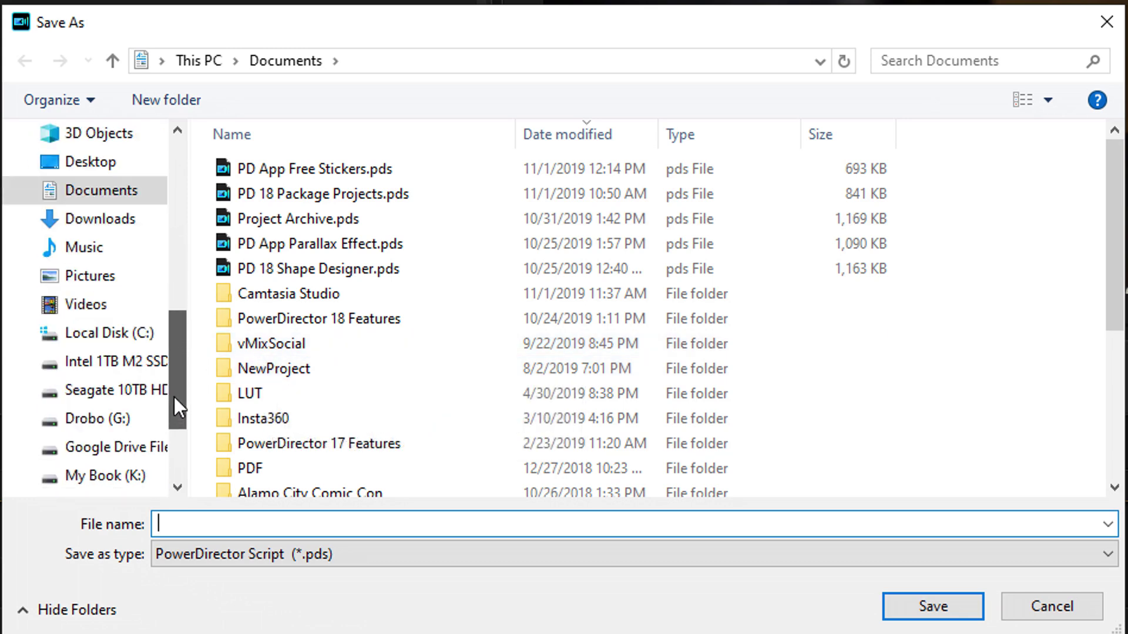
click(137, 370)
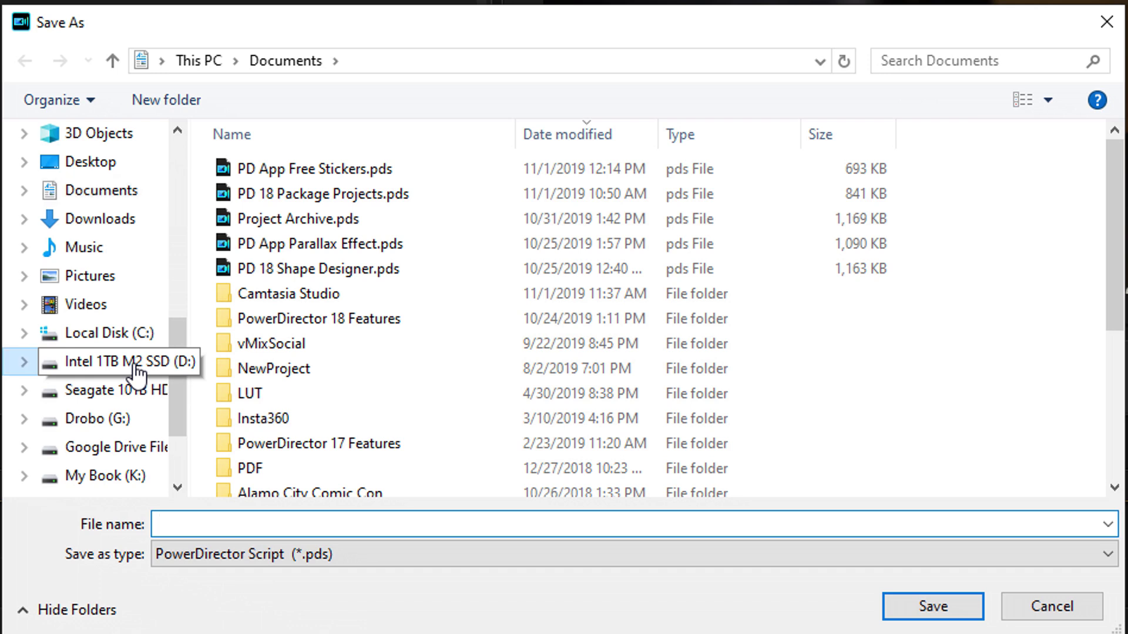
double_click(300, 225)
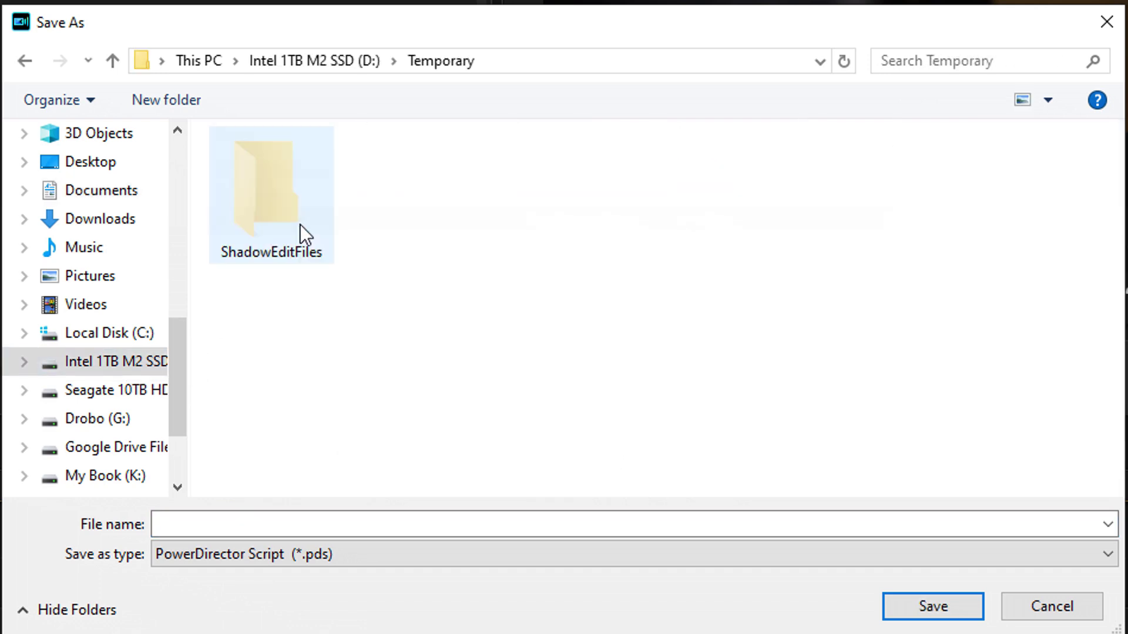
Step: Name the project 'Temporary 1', fixing the typo, and save it
click(304, 518)
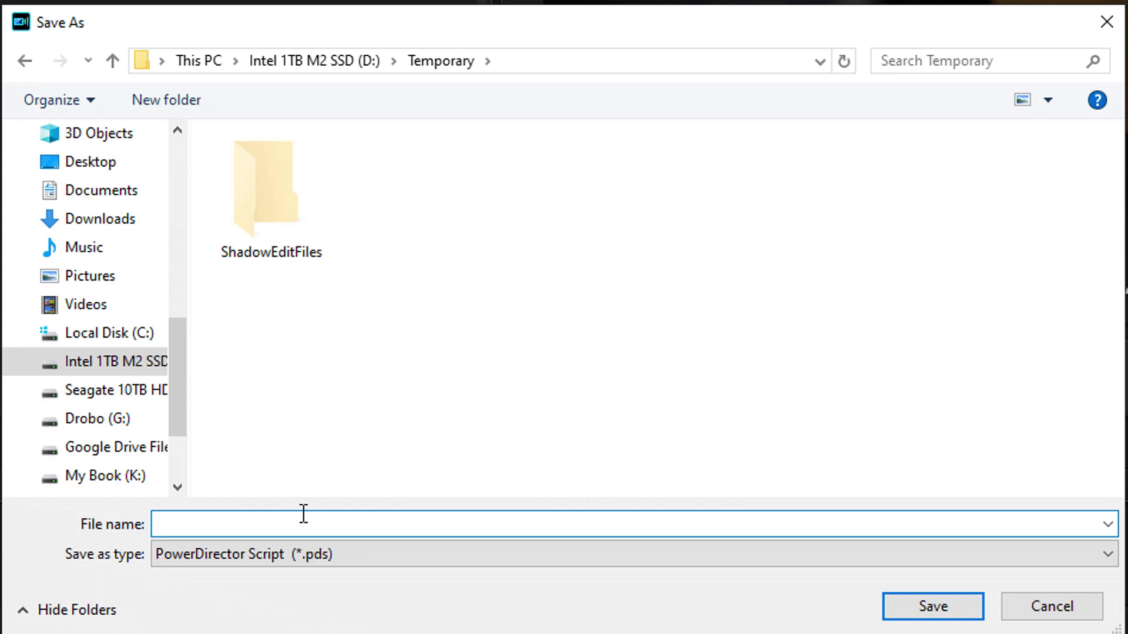
text(Tempoaray 1)
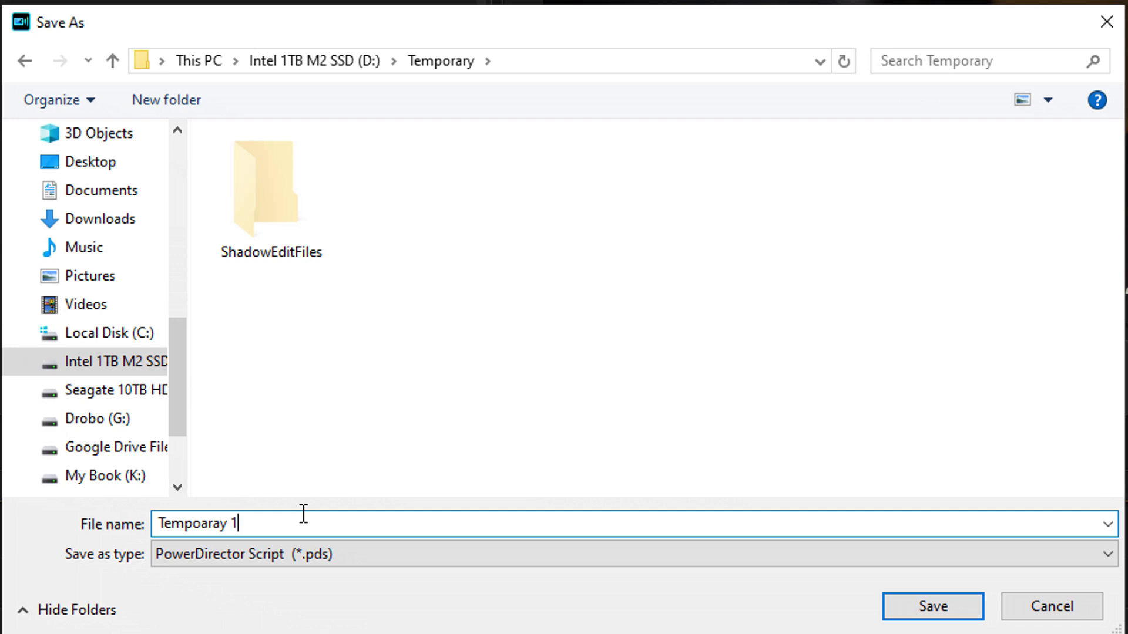
key(Left)
key(Left)
key(Left)
key(Left)
key(Left)
key(BackSpace)
key(Right)
key(Right)
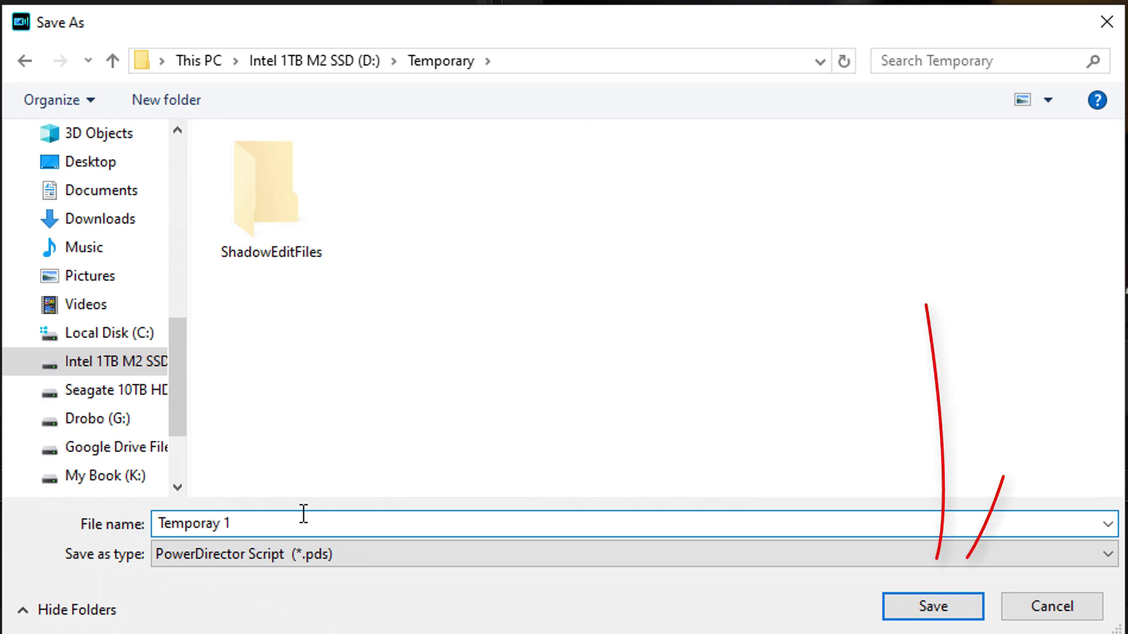
text(r)
key(Right)
key(Right)
key(Right)
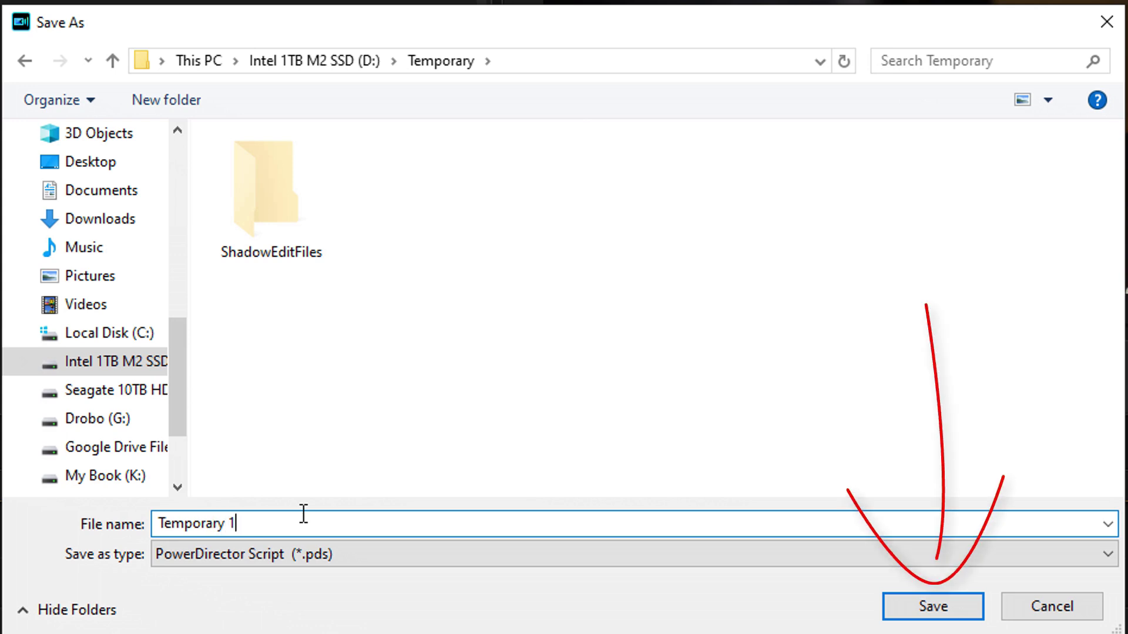
click(932, 611)
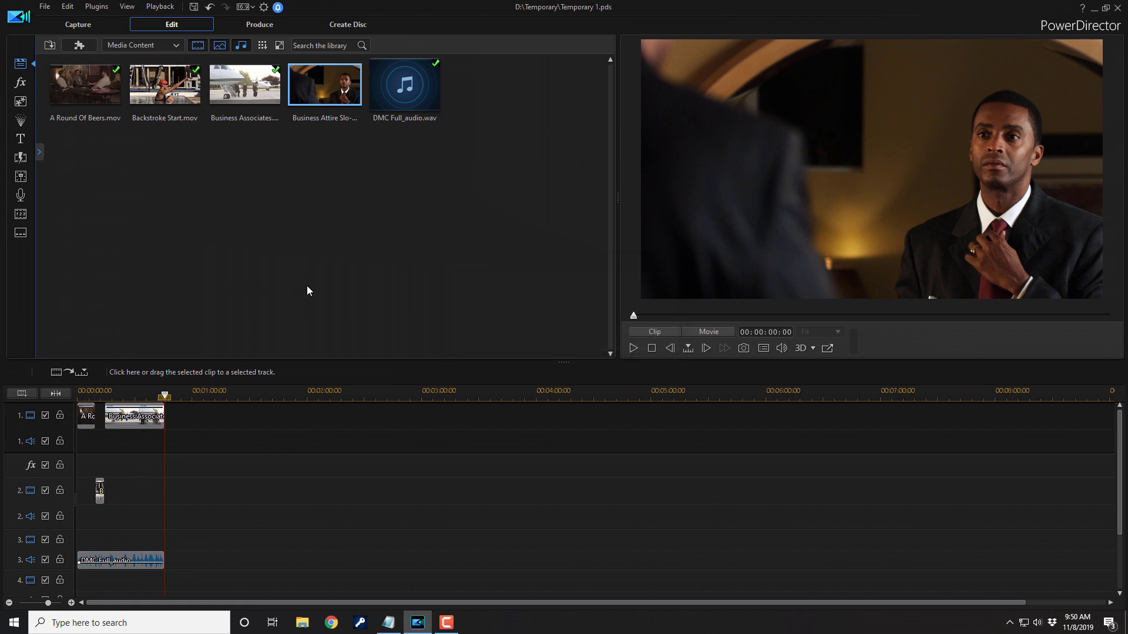
Step: Split Business Associates at 00:00:28:21 and scale the second part to 2.228 in PiP Designer
click(133, 391)
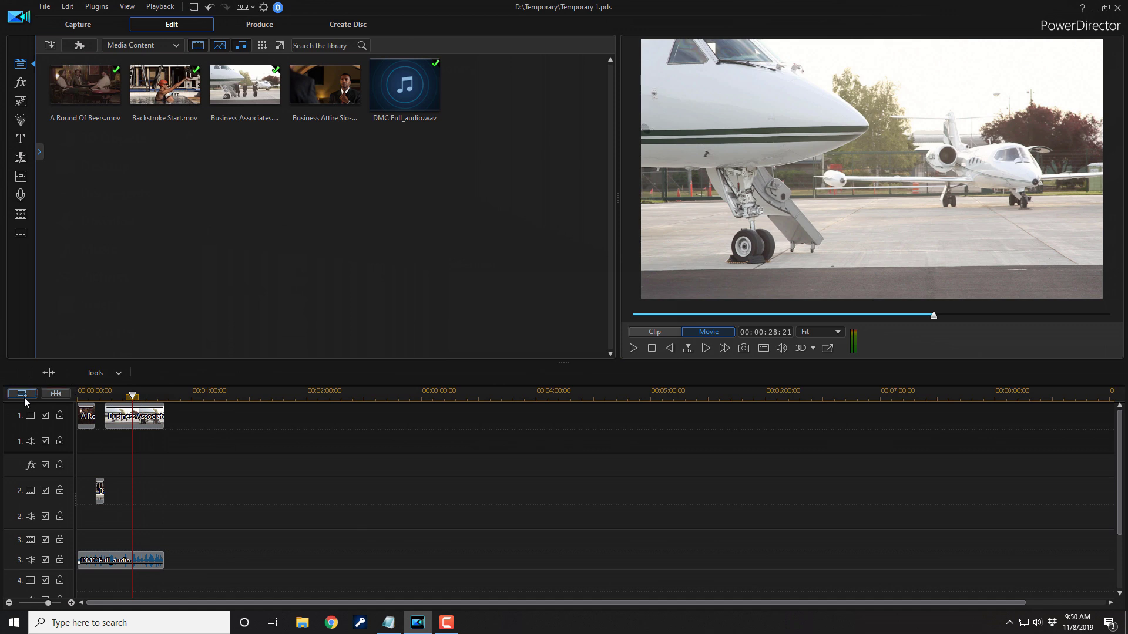
click(48, 372)
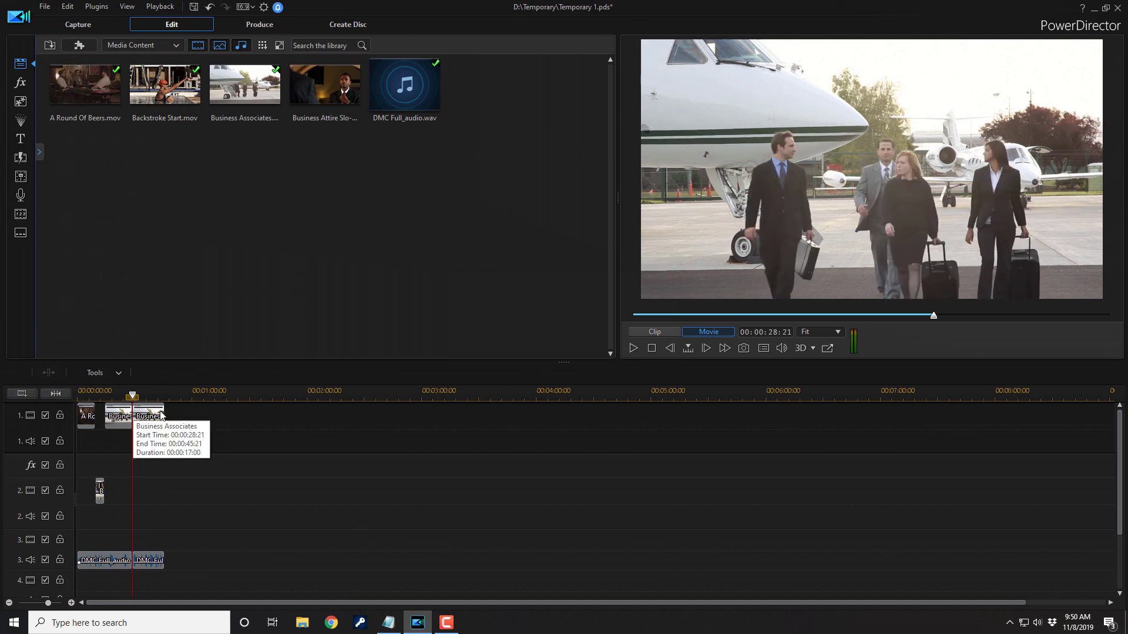
click(153, 417)
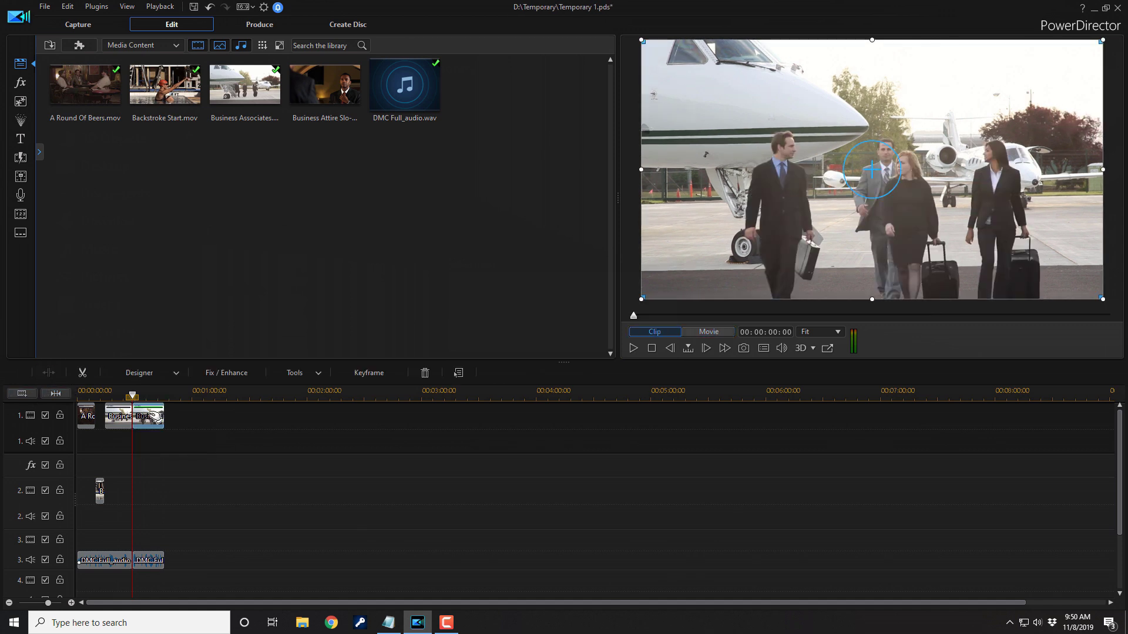
double_click(153, 417)
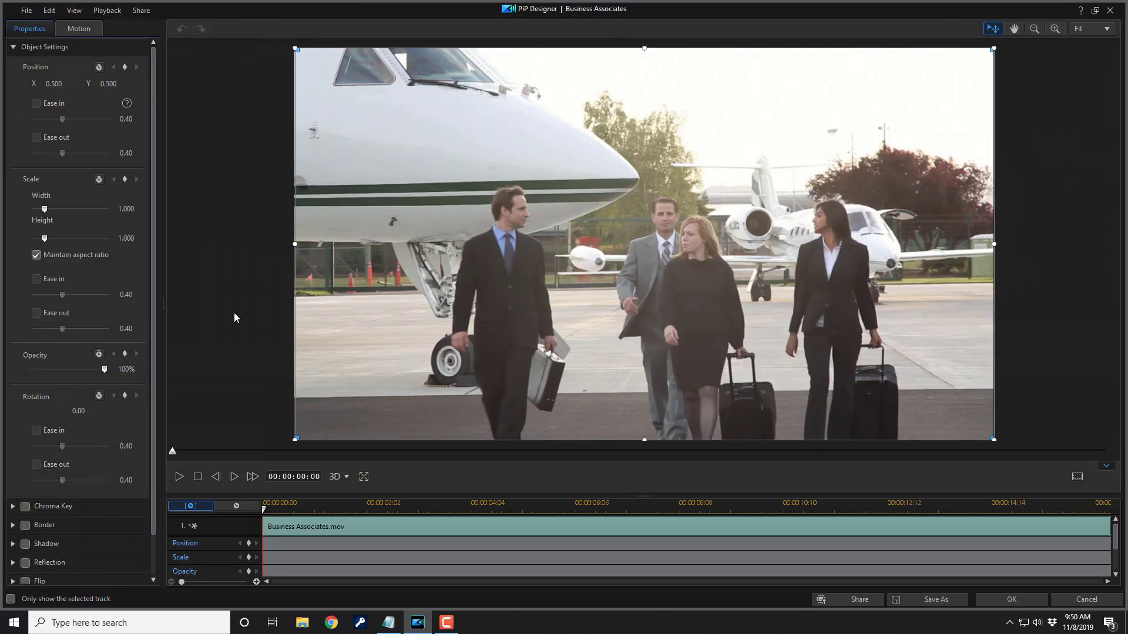
drag(44, 209, 59, 209)
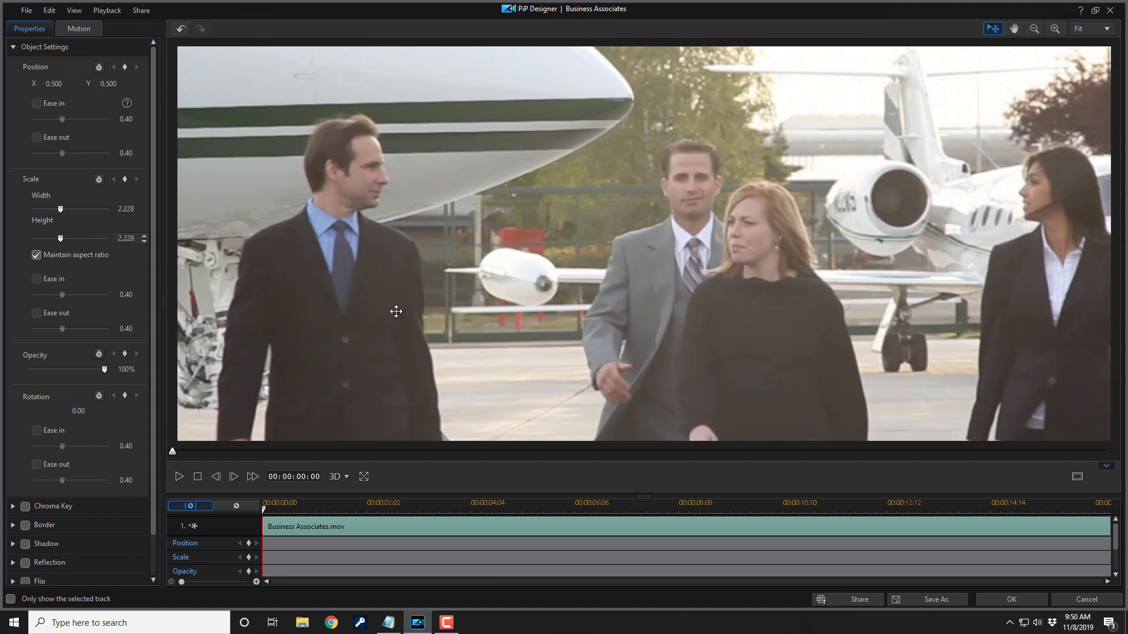
click(1005, 599)
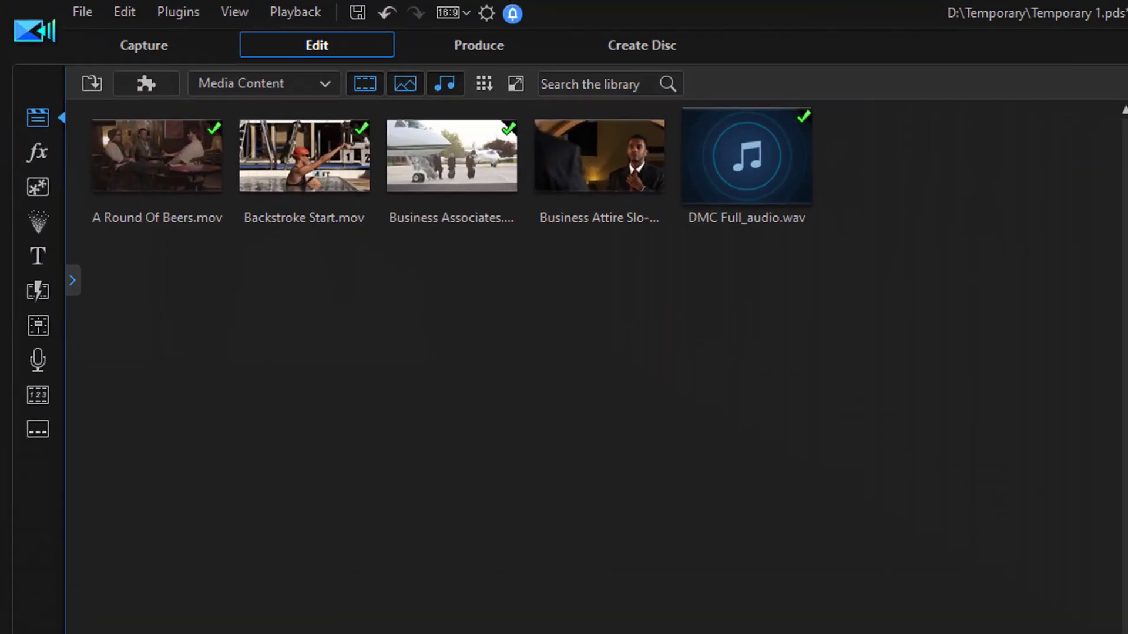
Step: Save the project as Temporary 2.pds with Save Project As, in the Temporary folder
click(83, 13)
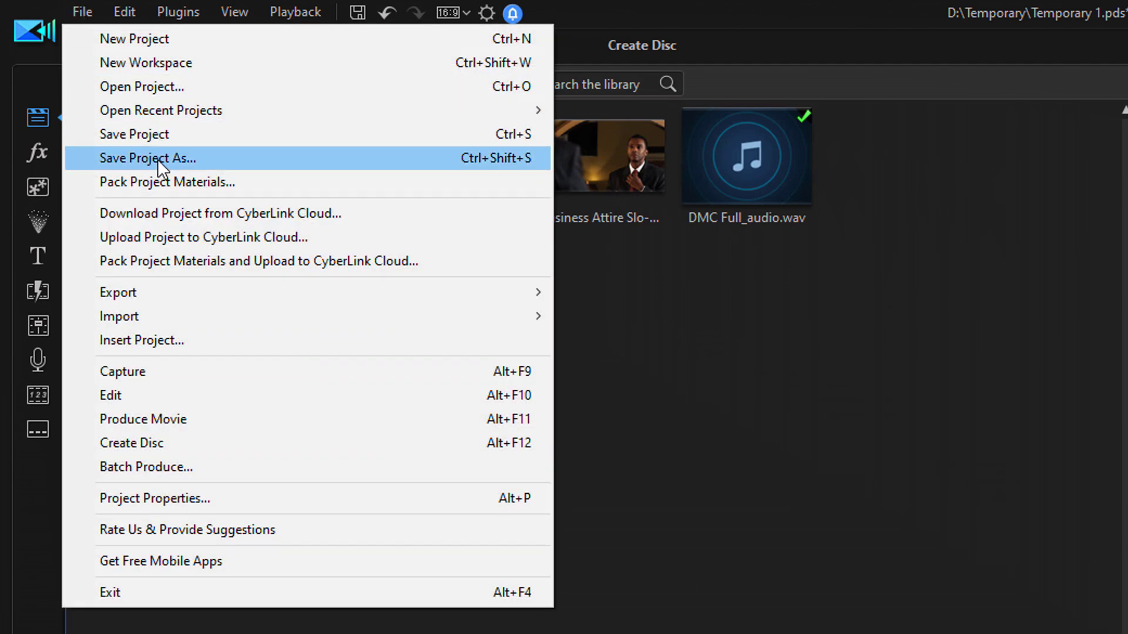
click(157, 159)
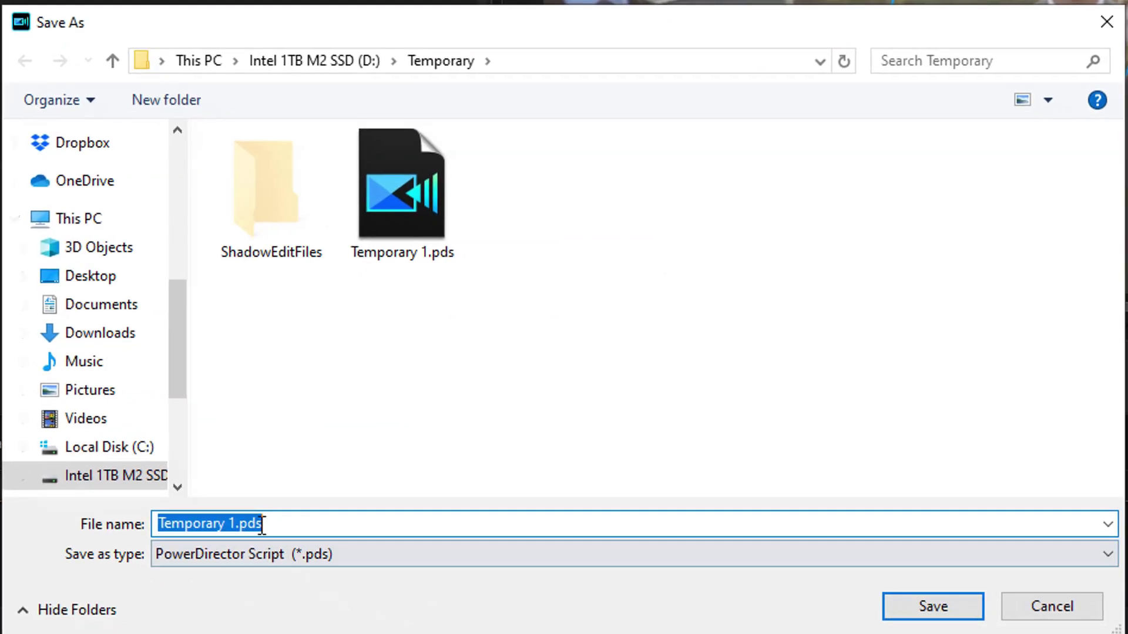
click(231, 520)
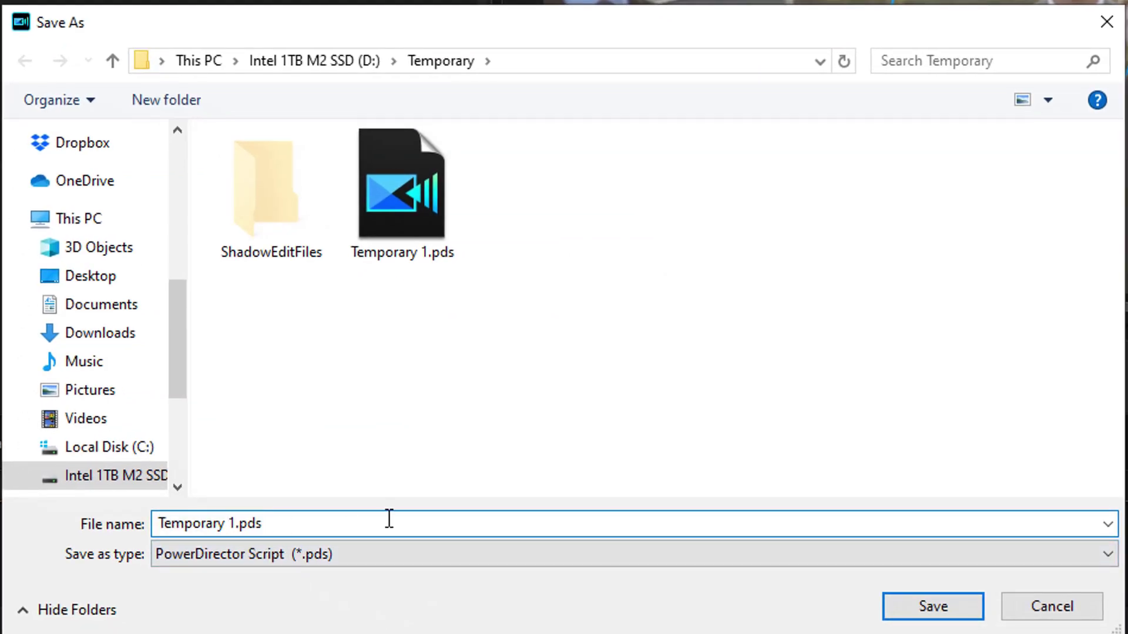
key(BackSpace)
text(2)
click(910, 613)
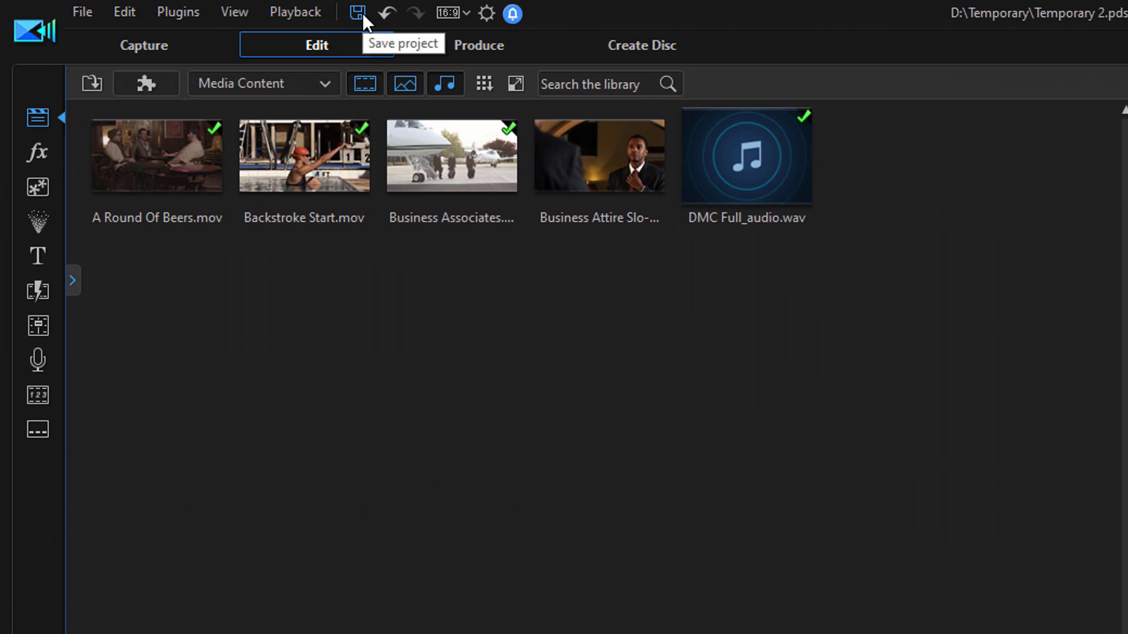
click(83, 18)
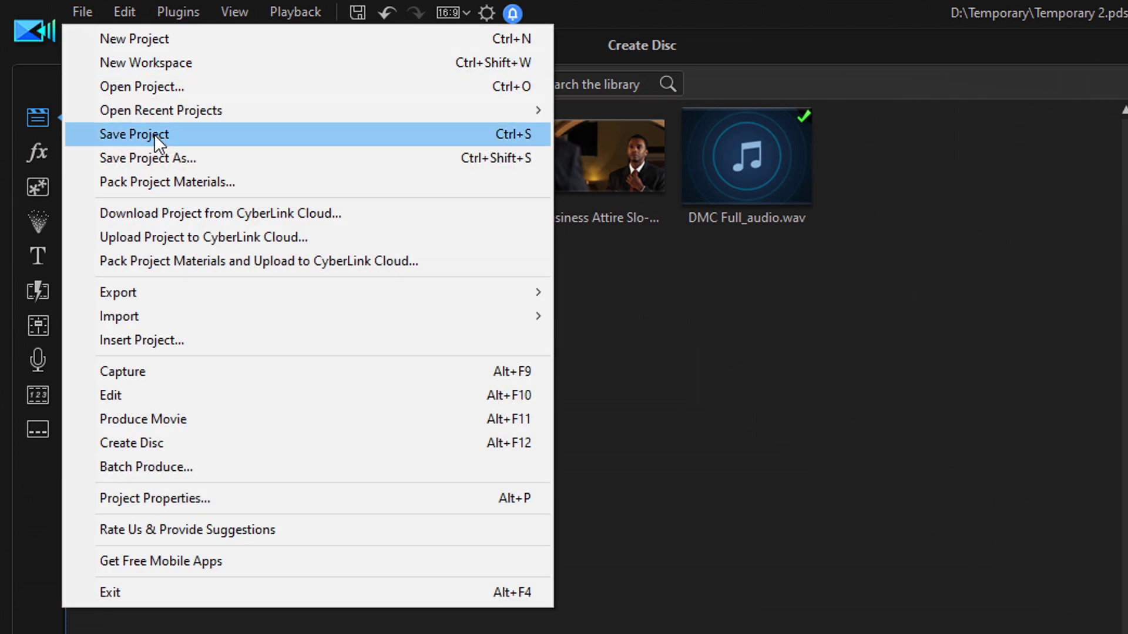
click(855, 432)
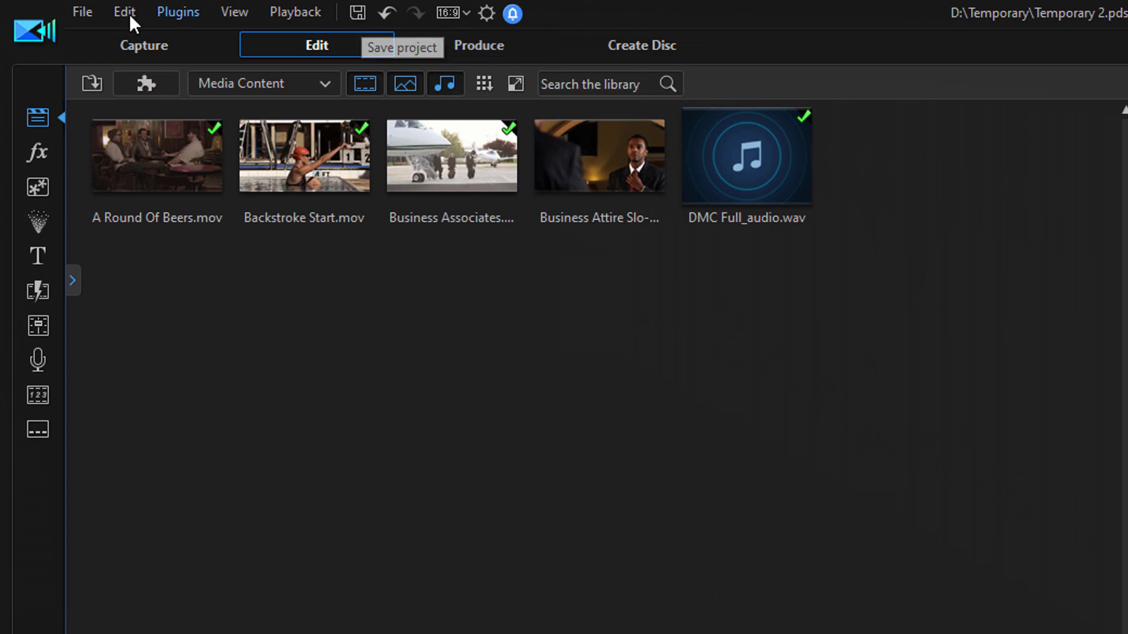
click(83, 13)
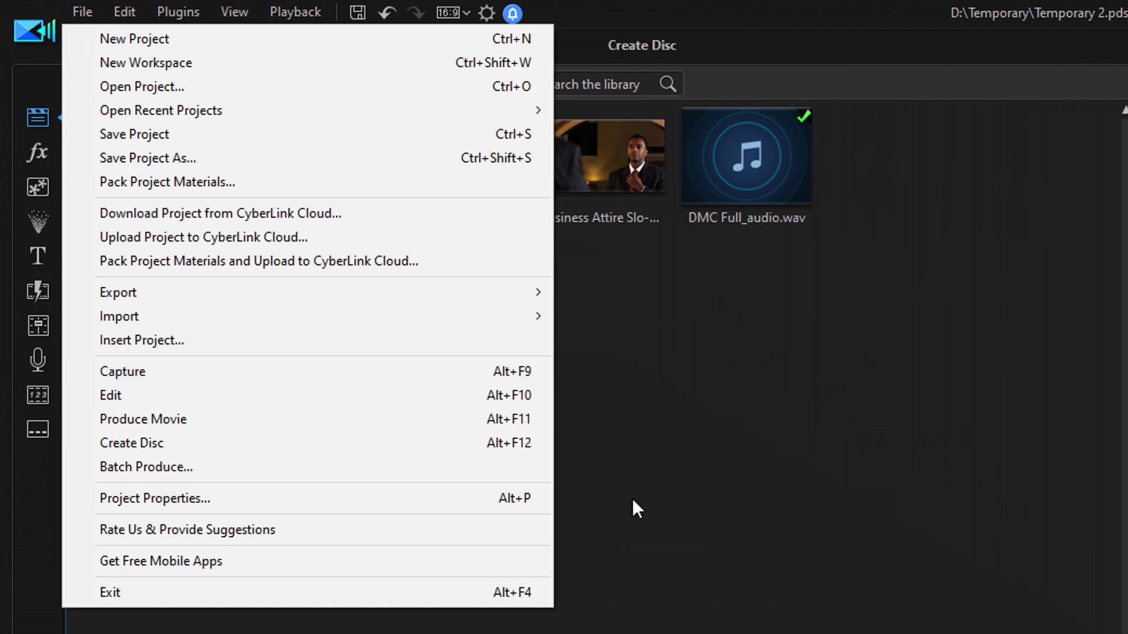
click(675, 487)
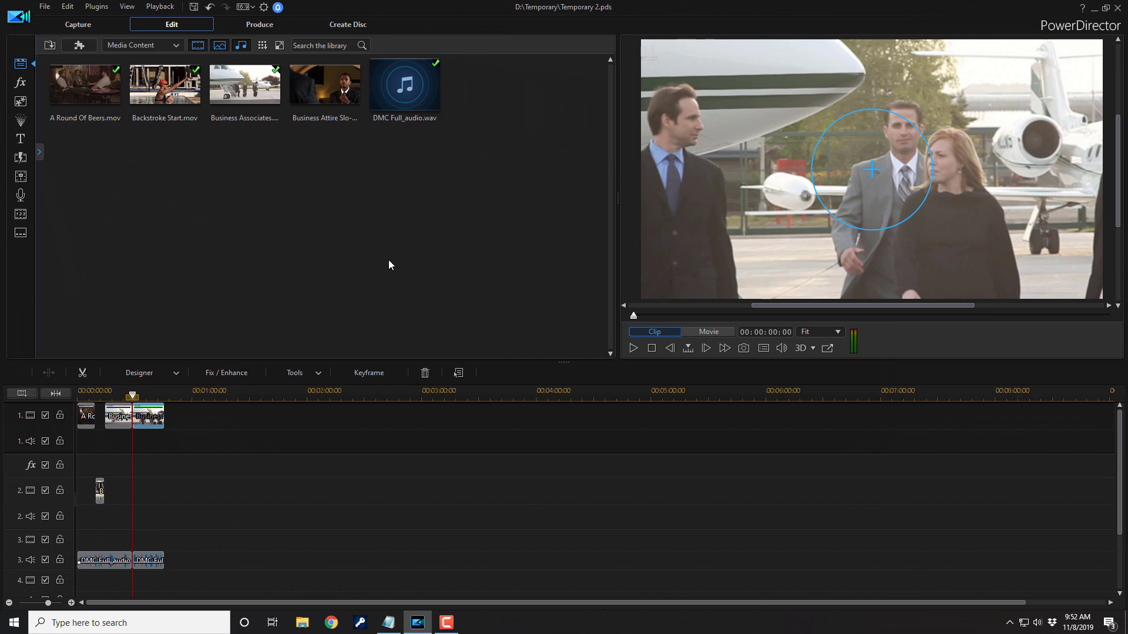
Step: Start a new, empty untitled project with File > New Project
click(45, 8)
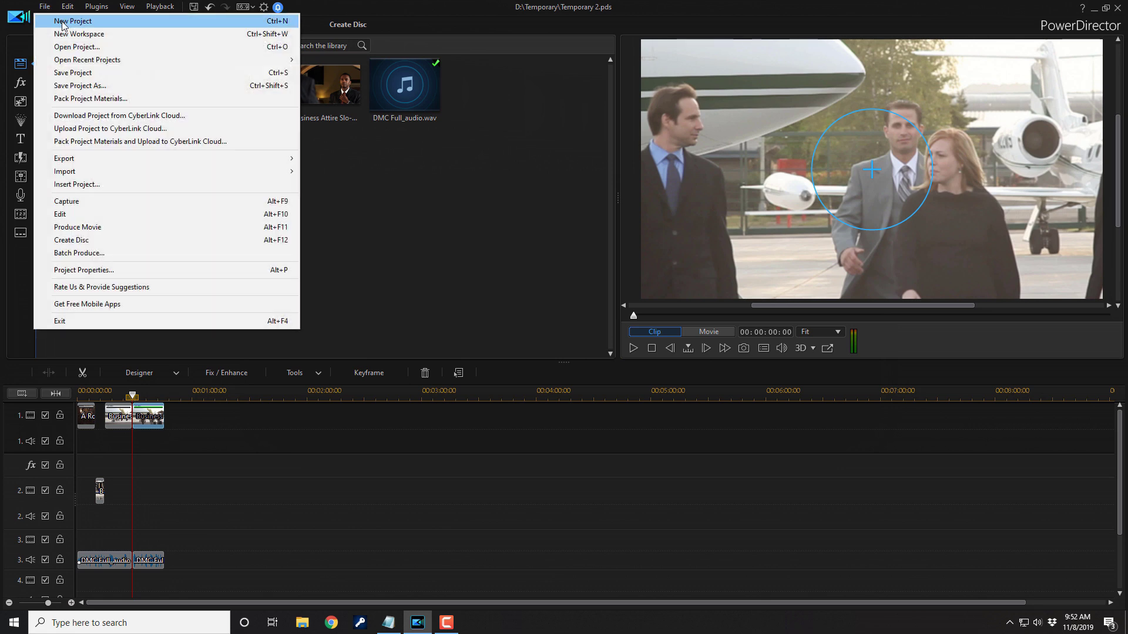
click(62, 22)
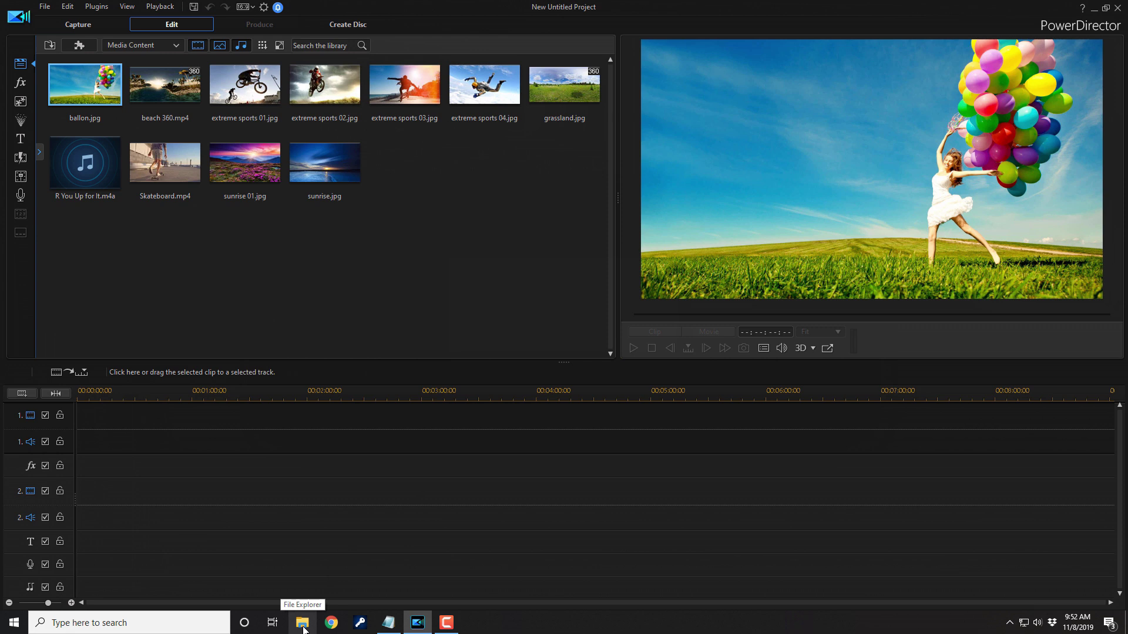
click(302, 623)
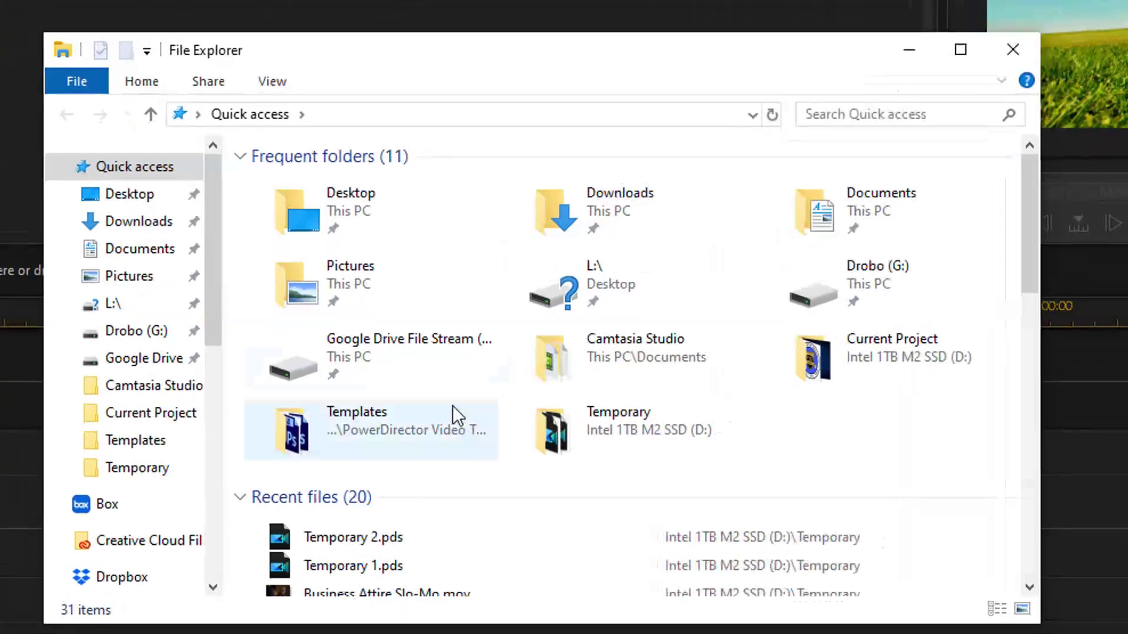
Step: Delete the Temporary folder from the Intel 1TB M2 SSD (D:) drive
scroll(357, 387, down, 1)
scroll(143, 462, down, 3)
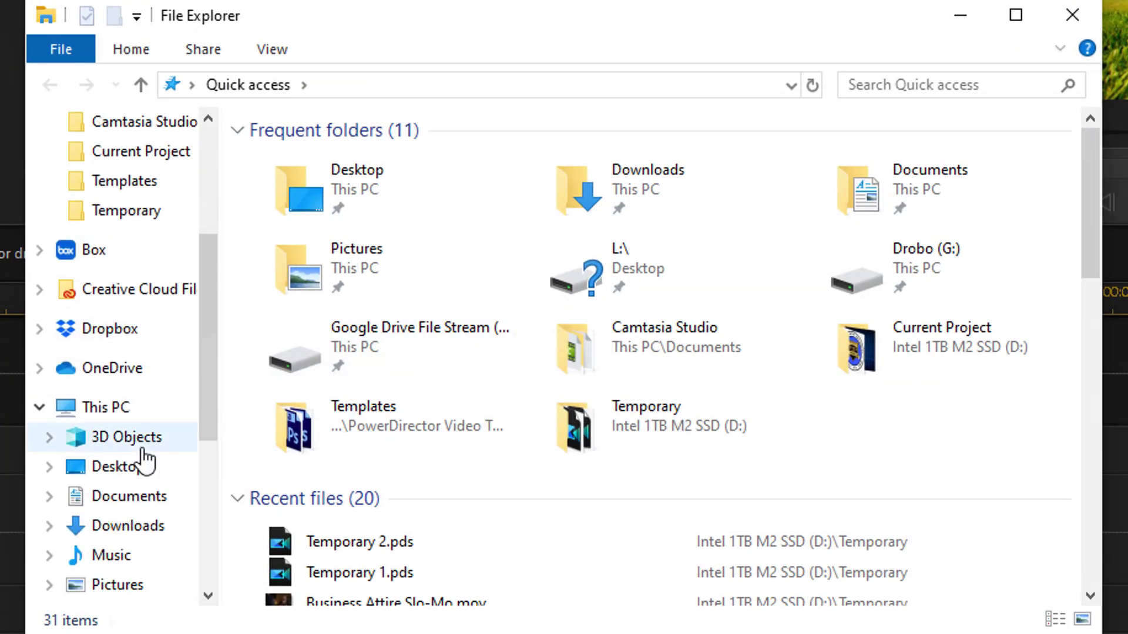
scroll(143, 434, up, 1)
scroll(146, 423, down, 2)
scroll(143, 423, down, 2)
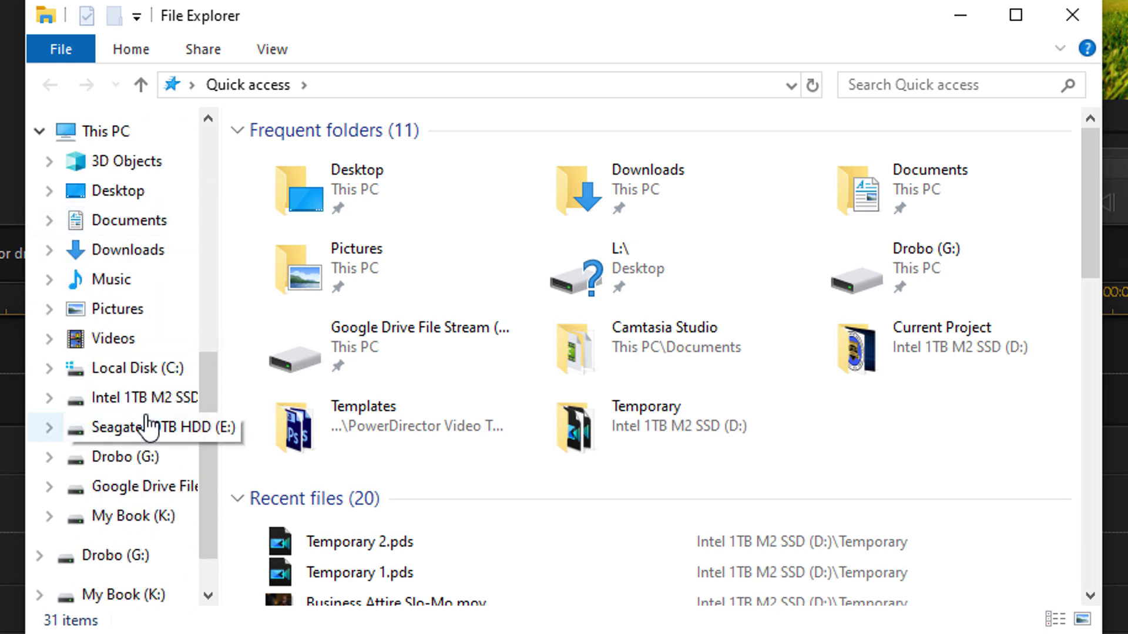
click(154, 411)
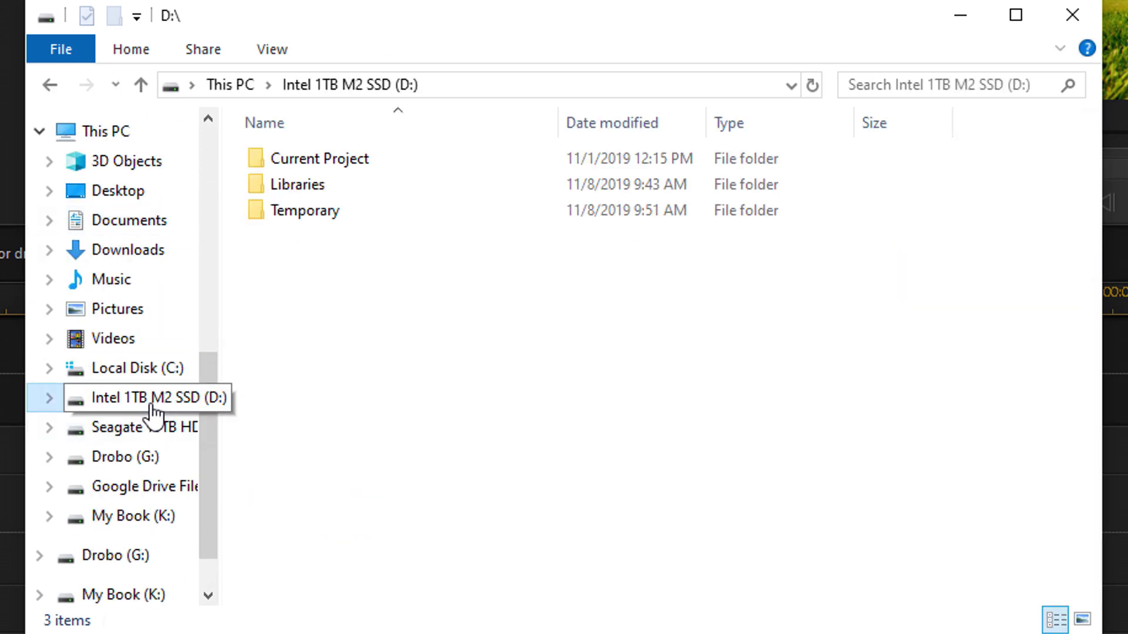
click(325, 219)
right_click(325, 218)
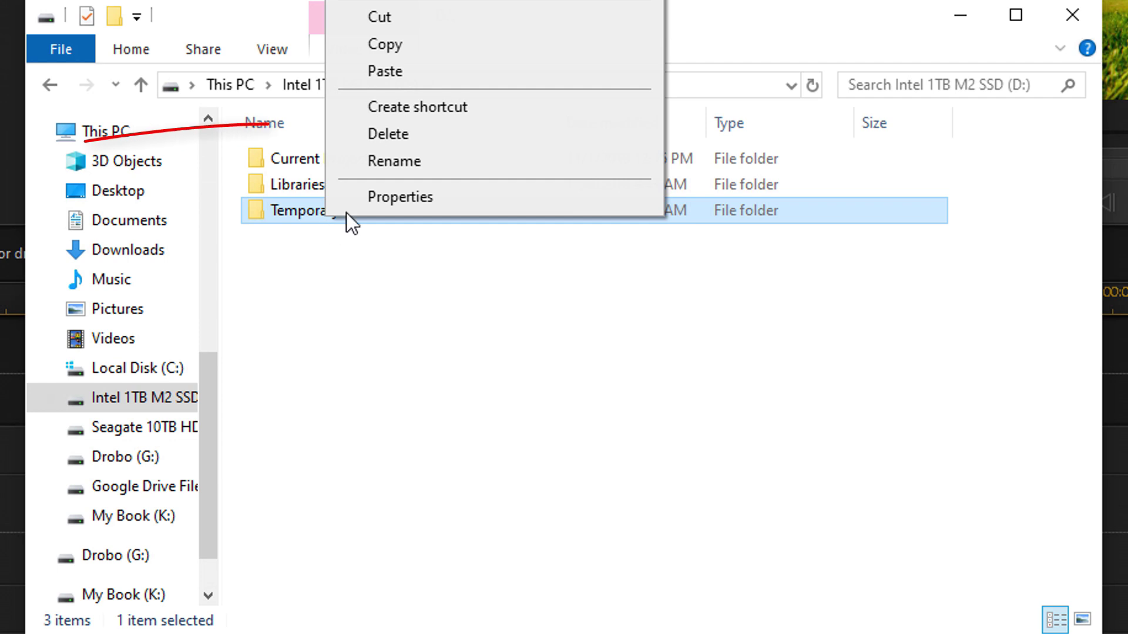
click(386, 136)
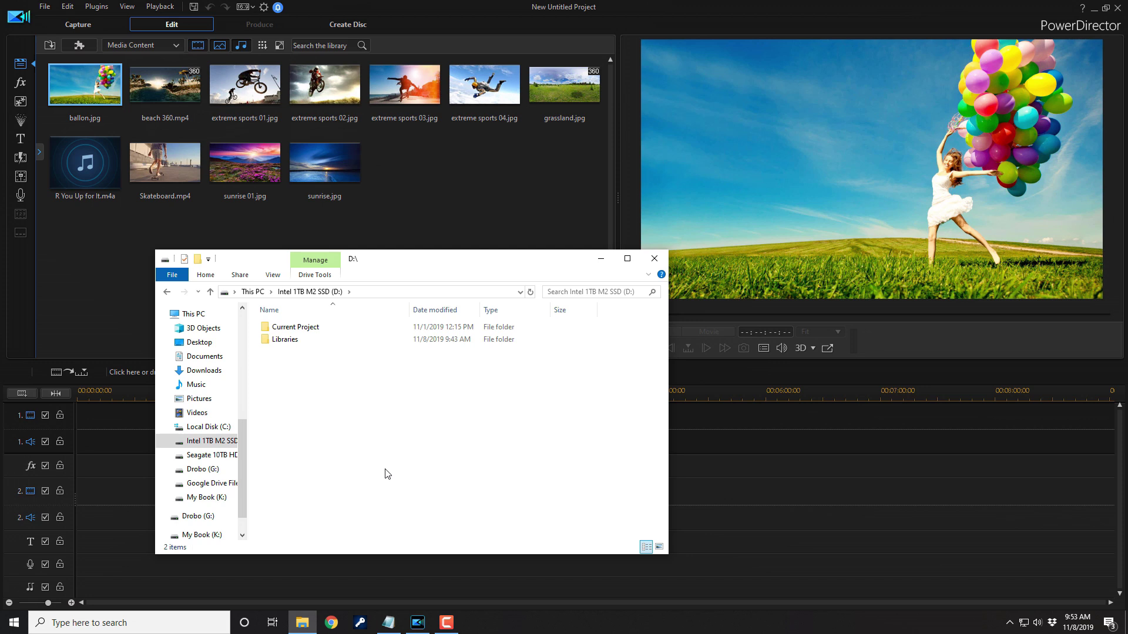
Step: Close the File Explorer window, leaving the untitled PowerDirector project in view
click(655, 259)
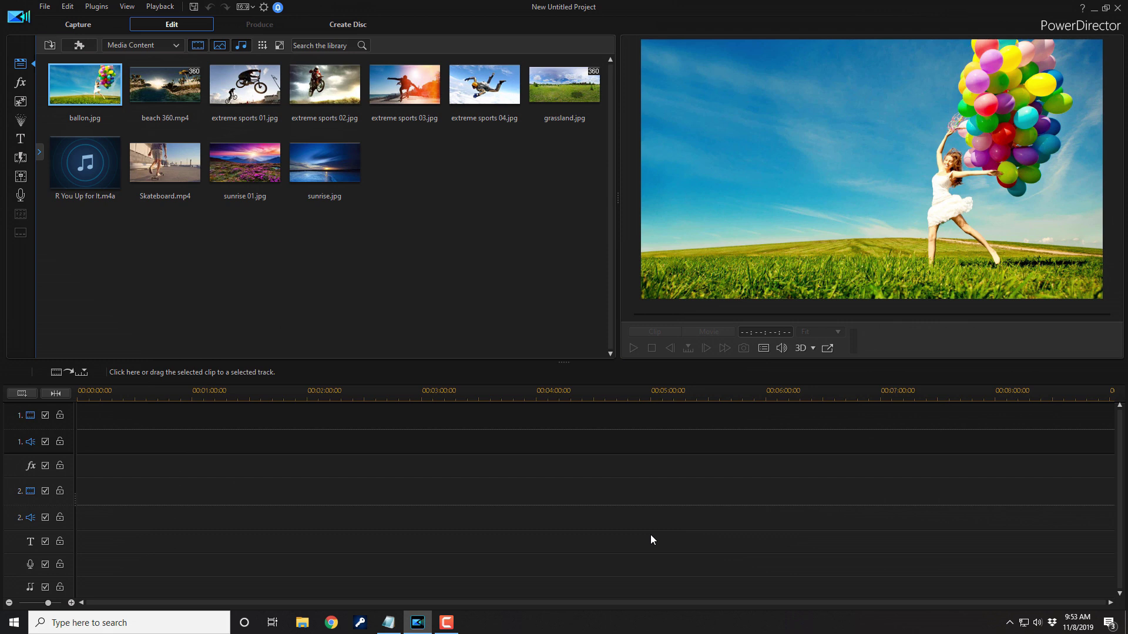